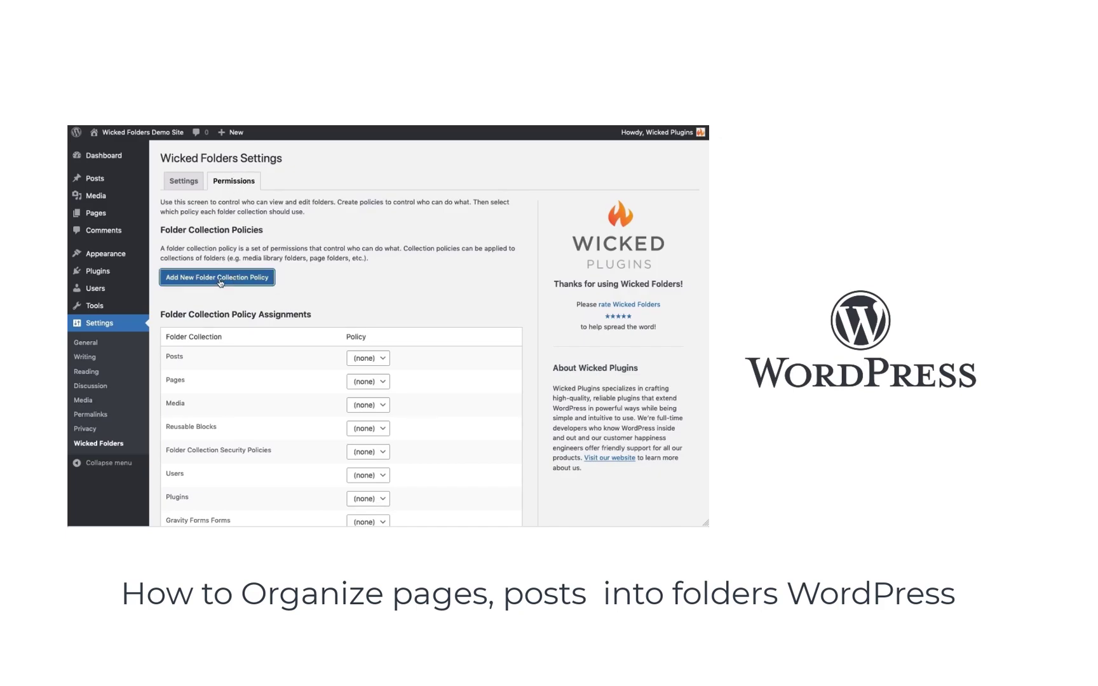
- Create and publish an 'Admins Only' folder policy that gives administrators every permission
type("Admins Only")
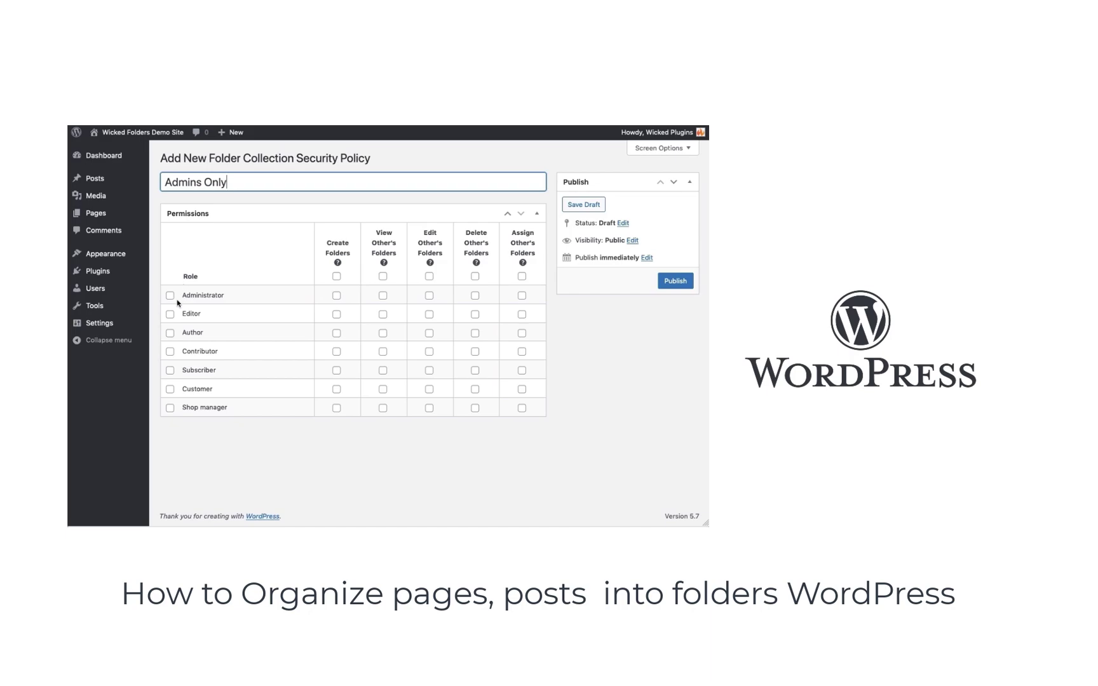
left_click(171, 296)
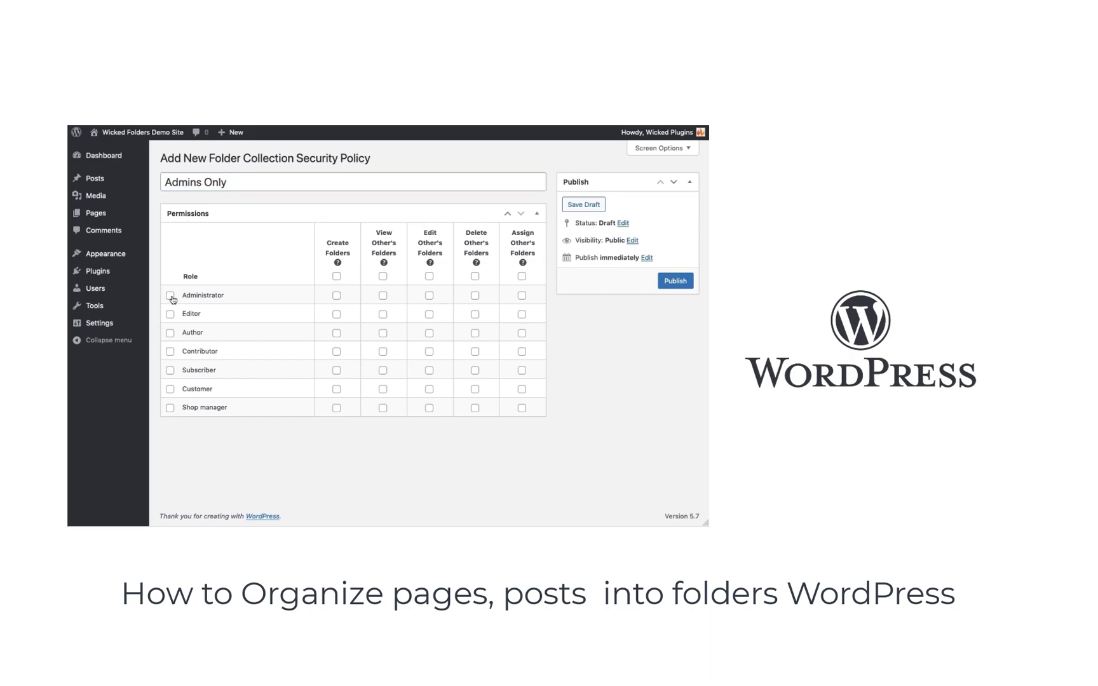
left_click(670, 288)
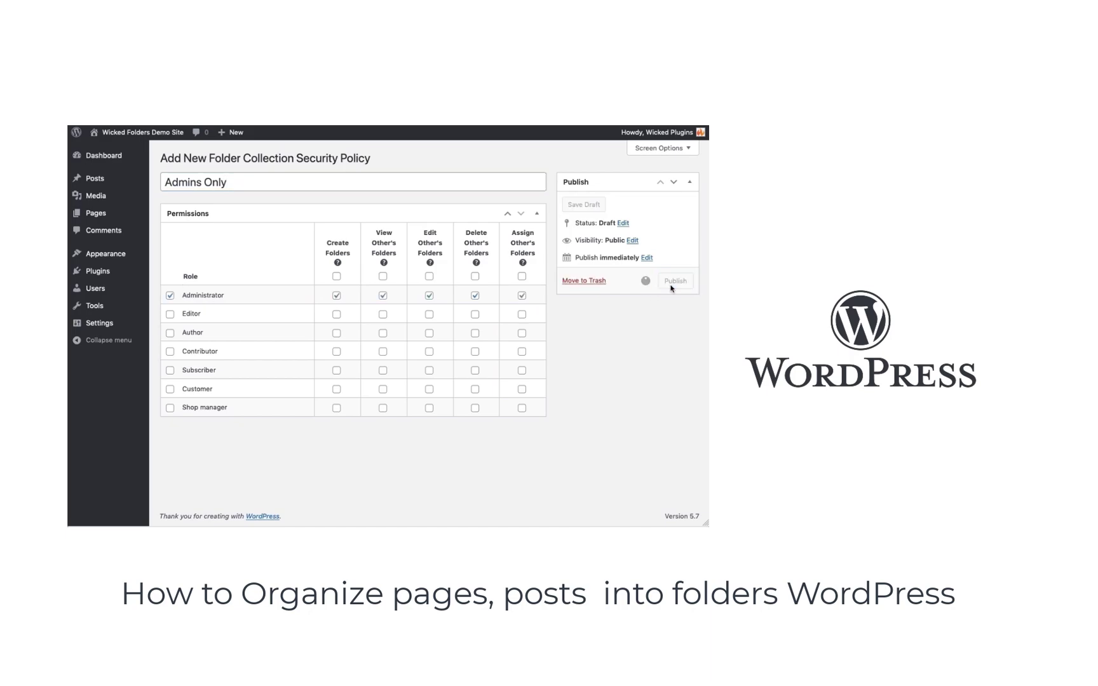
- Assign the Admins Only policy to the Pages collection and save the policy assignments
left_click(403, 458)
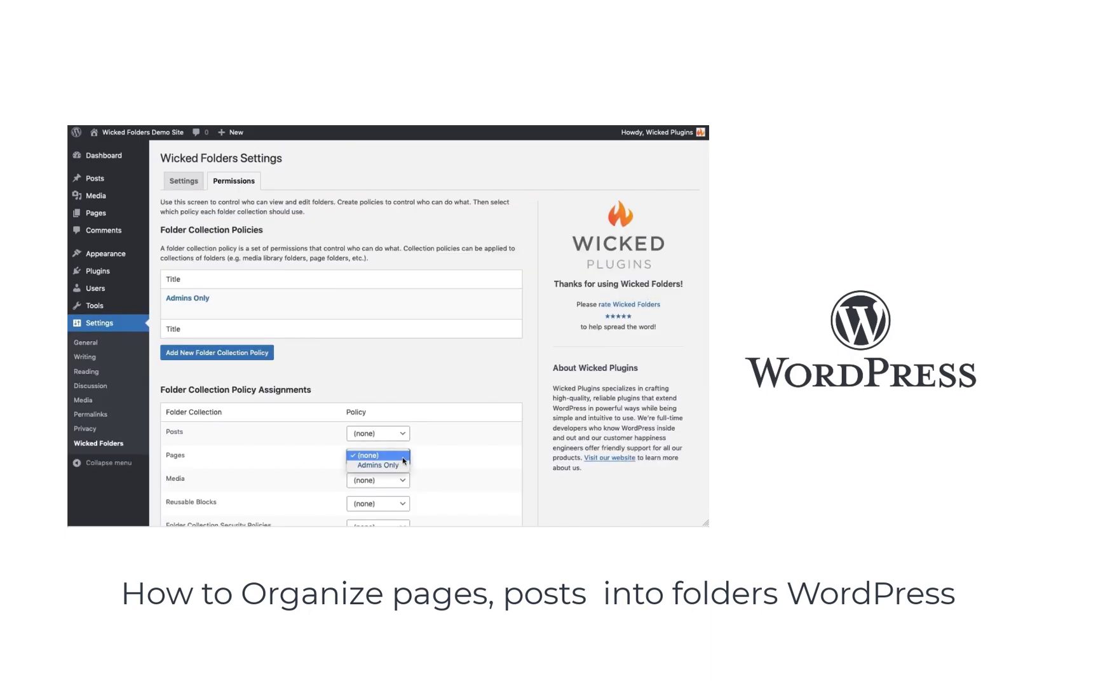
left_click(403, 464)
scroll(422, 464, "down", 3)
left_click(232, 478)
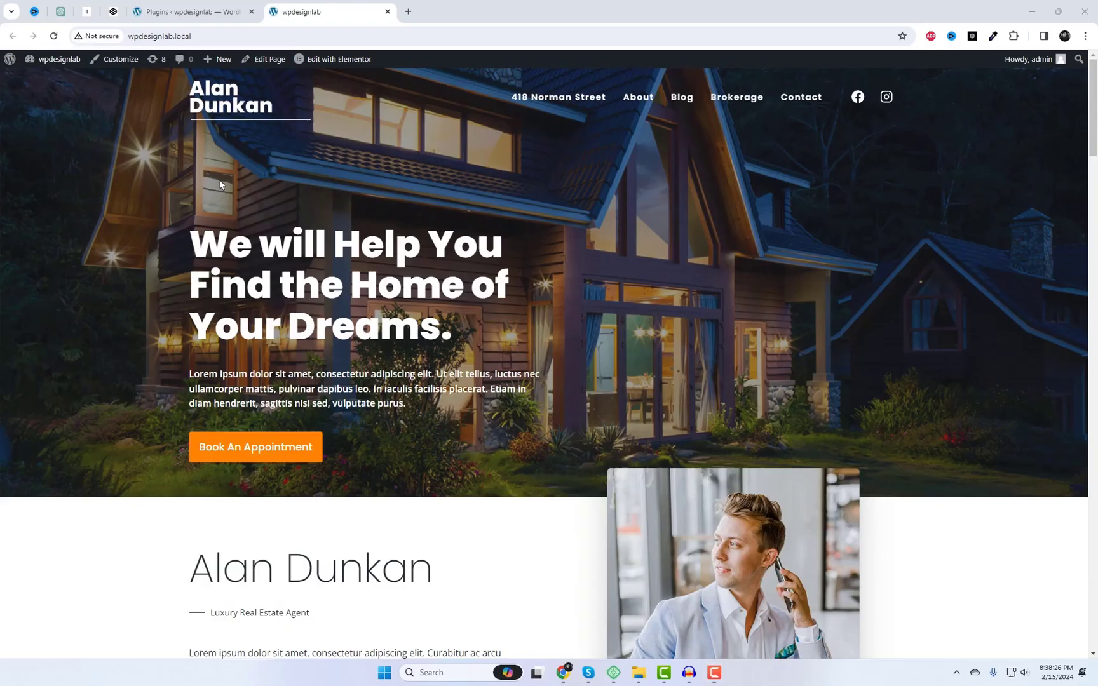
left_click(683, 102)
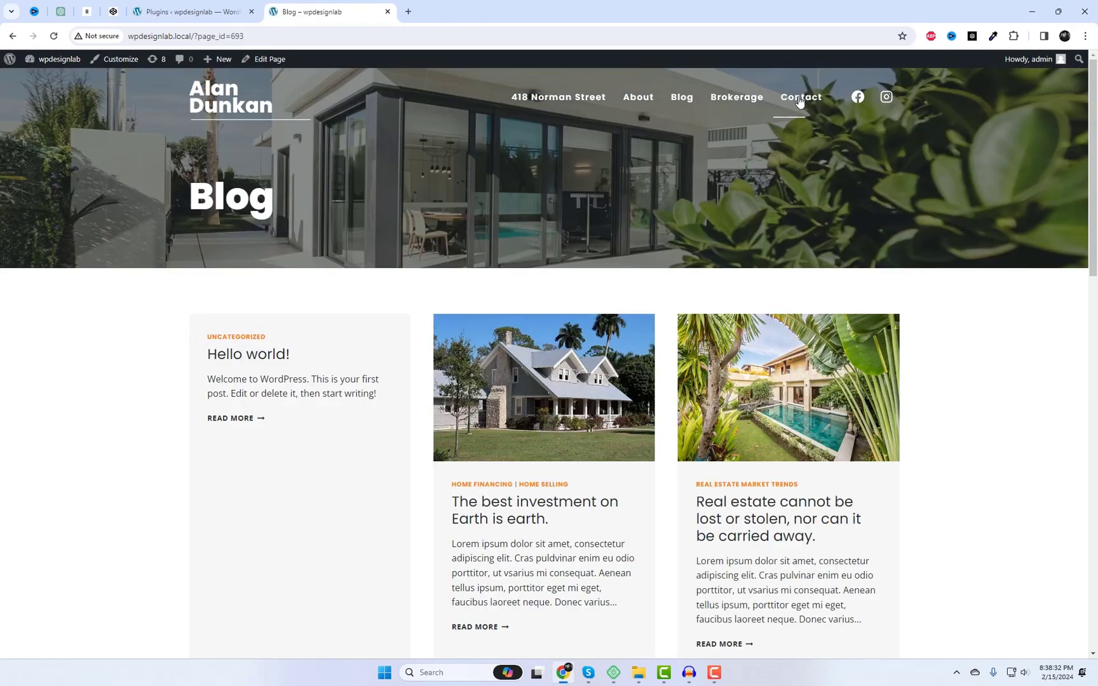
left_click(224, 99)
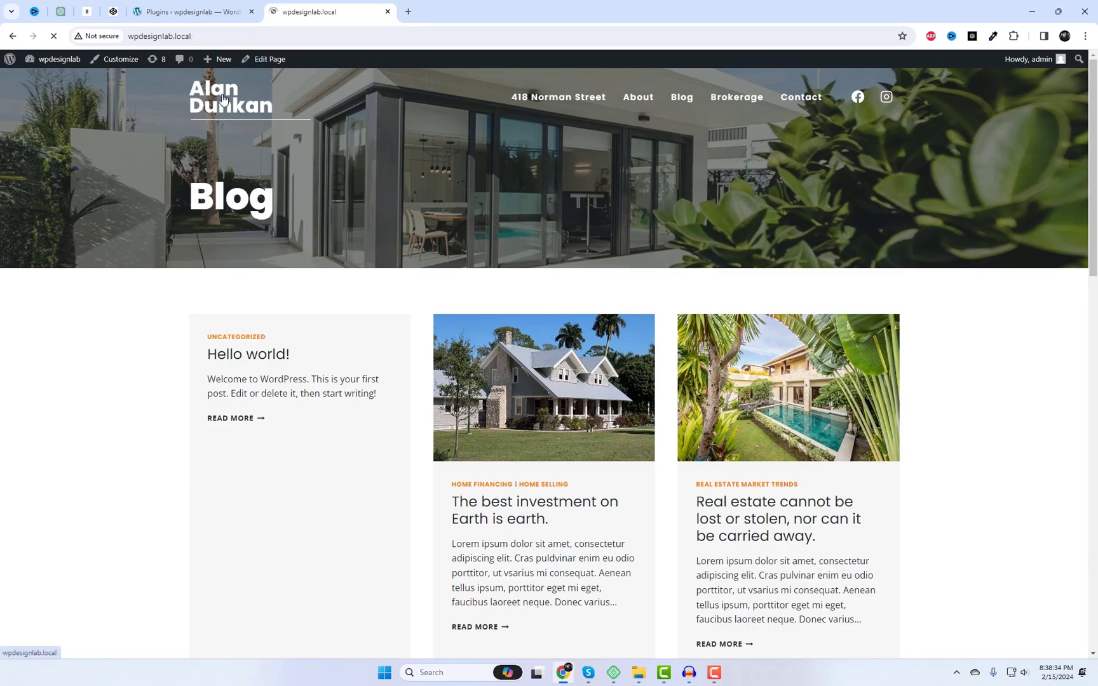
- From Plugins > Add New Plugin, search for 'Wicked Folders', install it and activate it
left_click(251, 11)
left_click(40, 80)
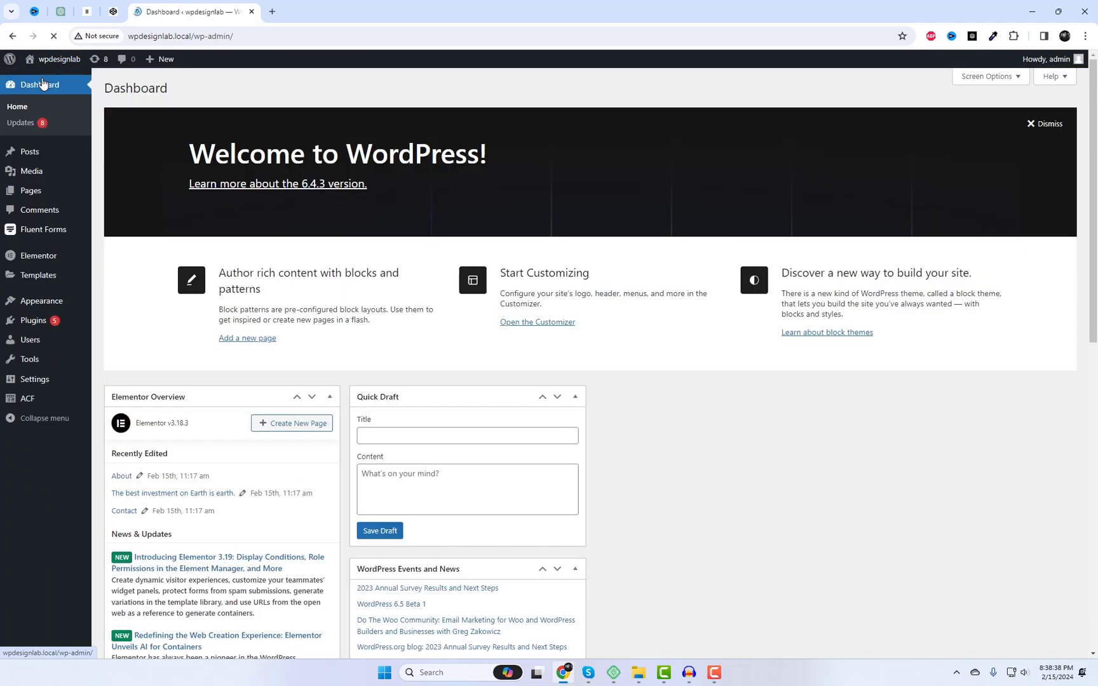
mouse_move(33, 321)
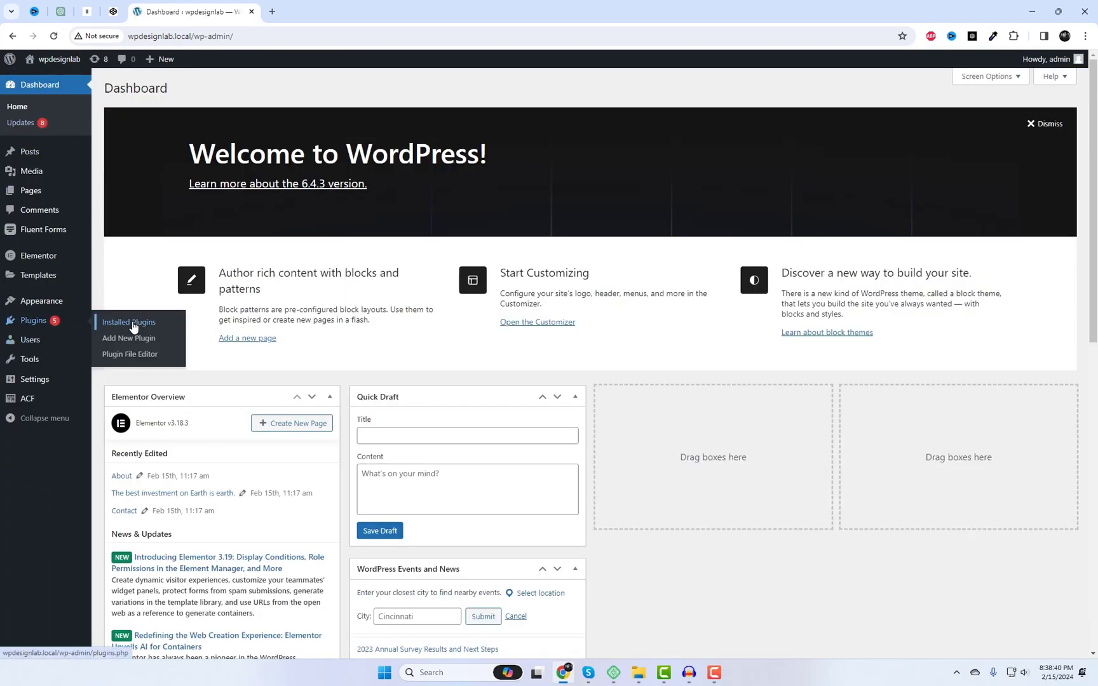
left_click(113, 323)
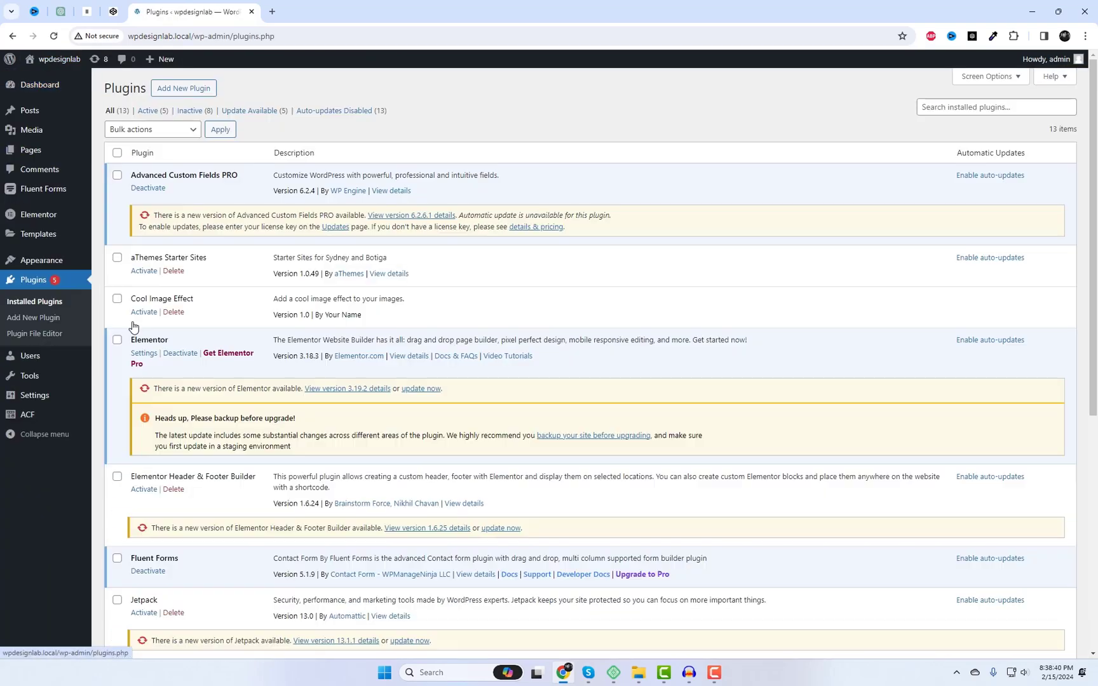
left_click(180, 90)
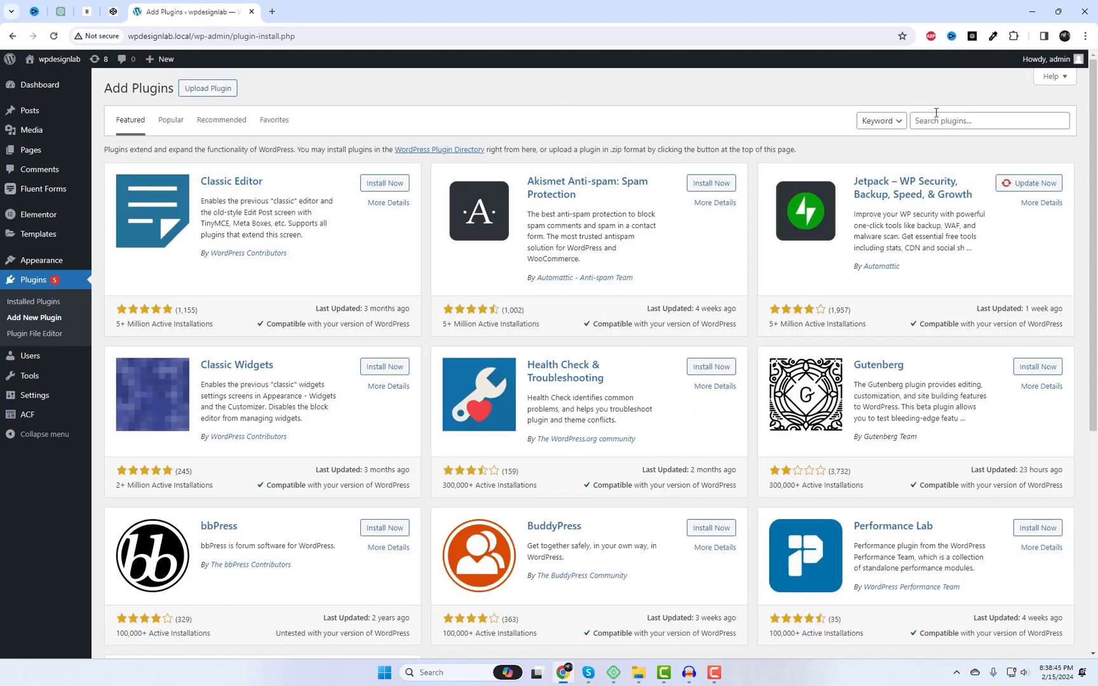
left_click(933, 117)
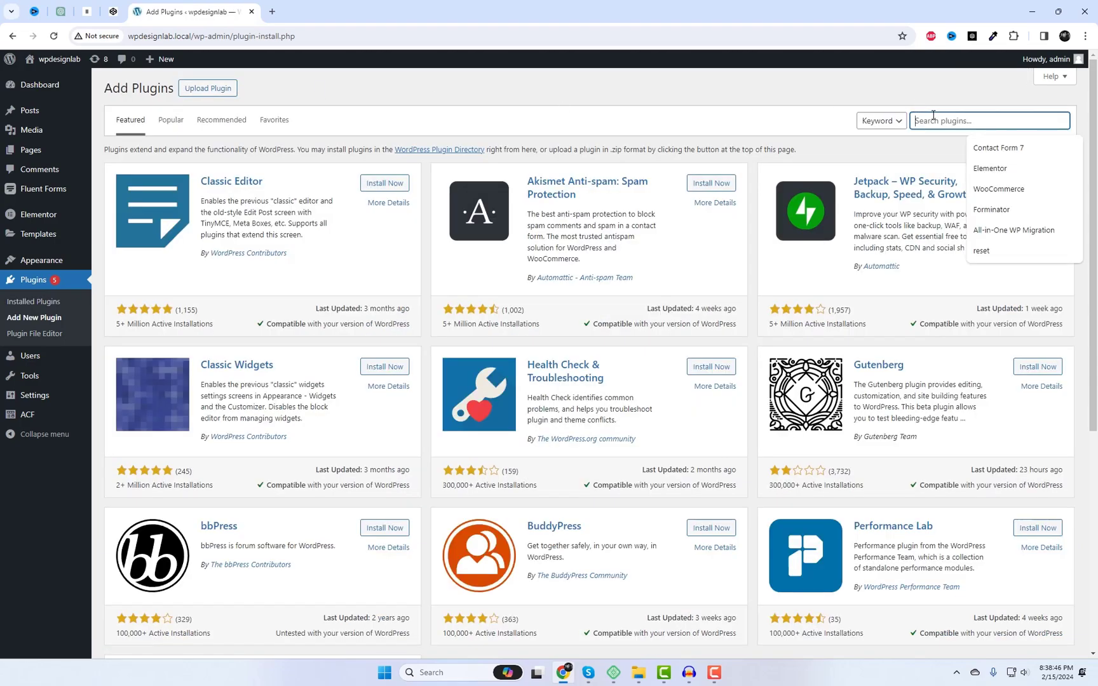
type("Wicked Folders")
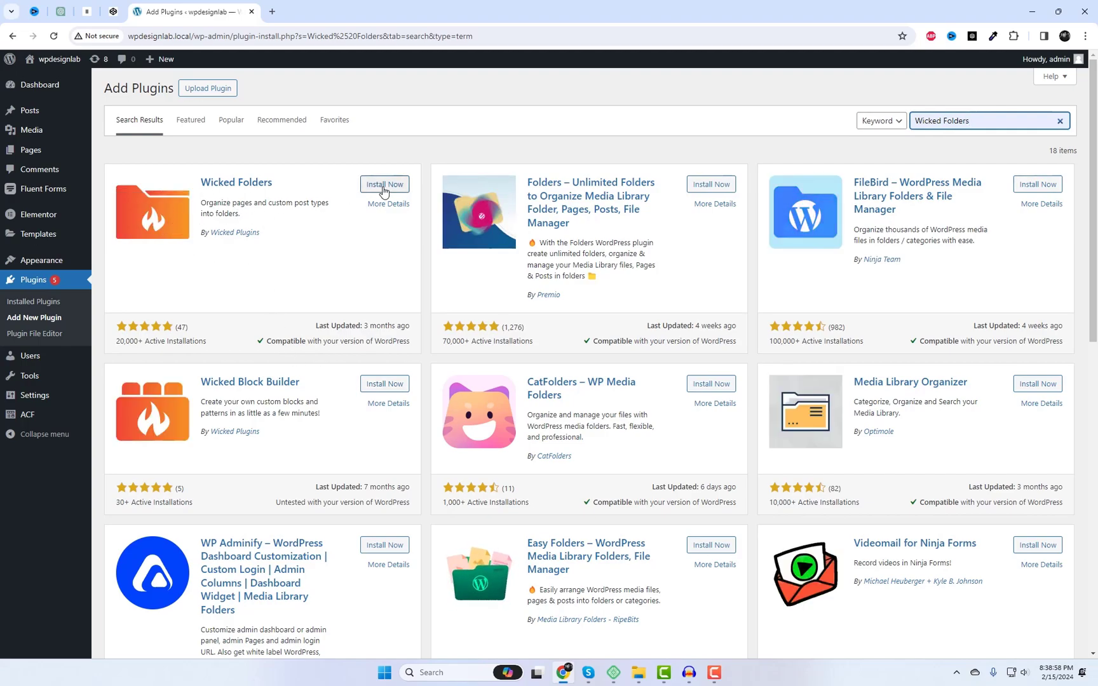
left_click(384, 188)
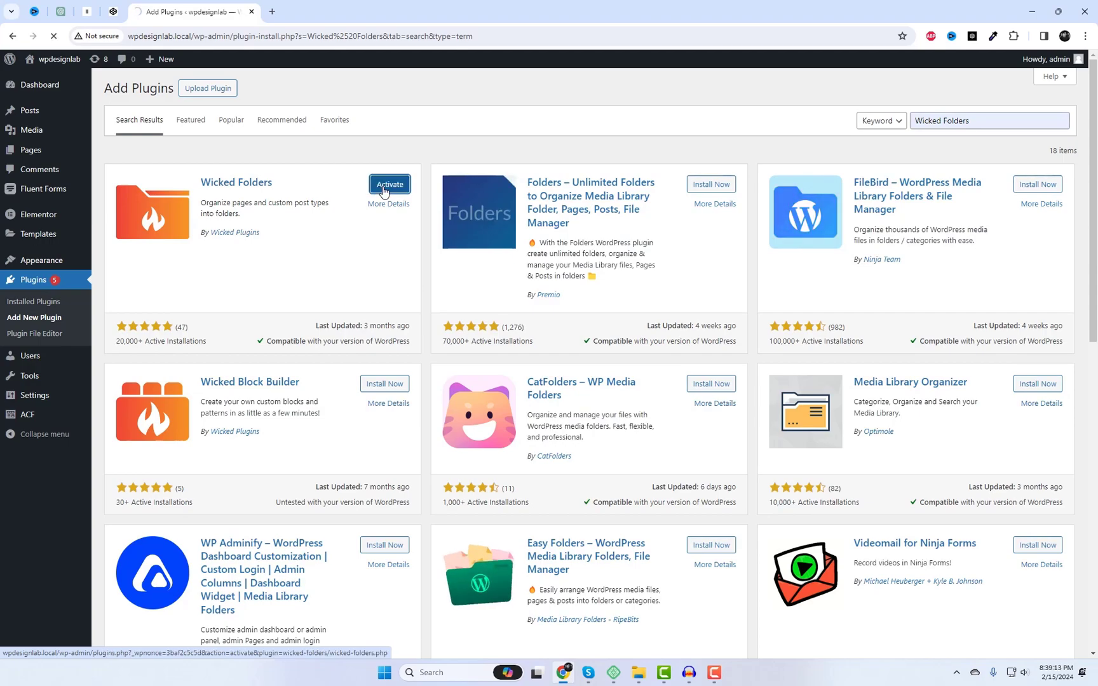
left_click(388, 184)
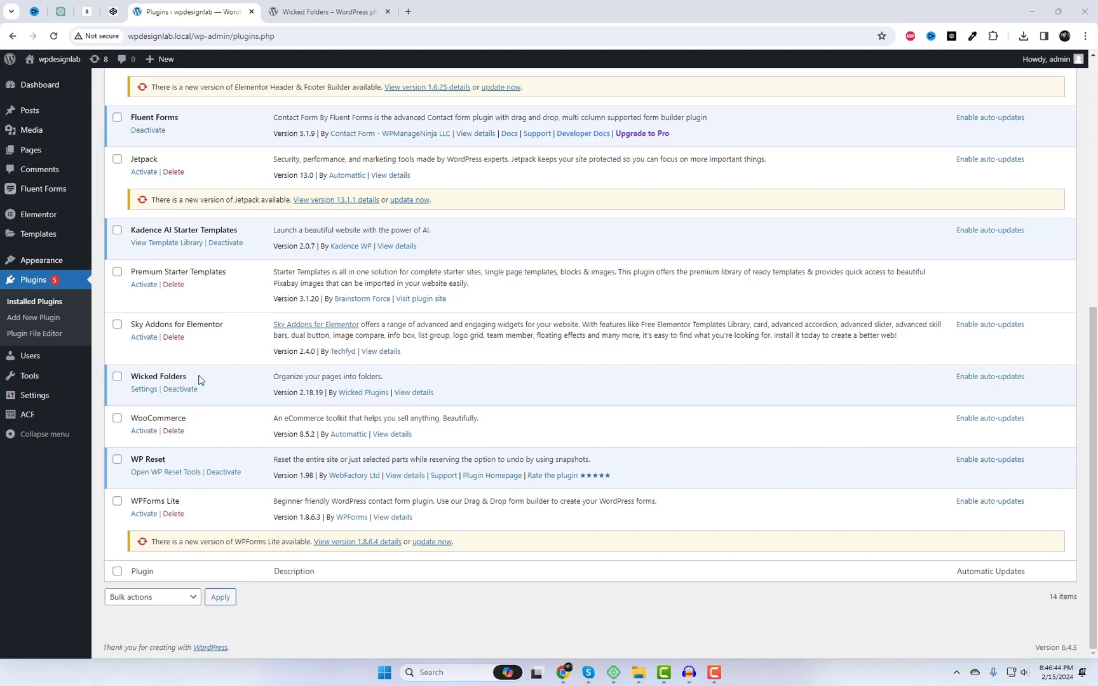
- In Settings > Wicked Folders, enable folders for Posts and save the changes
left_click_drag(199, 379, 127, 377)
mouse_move(29, 396)
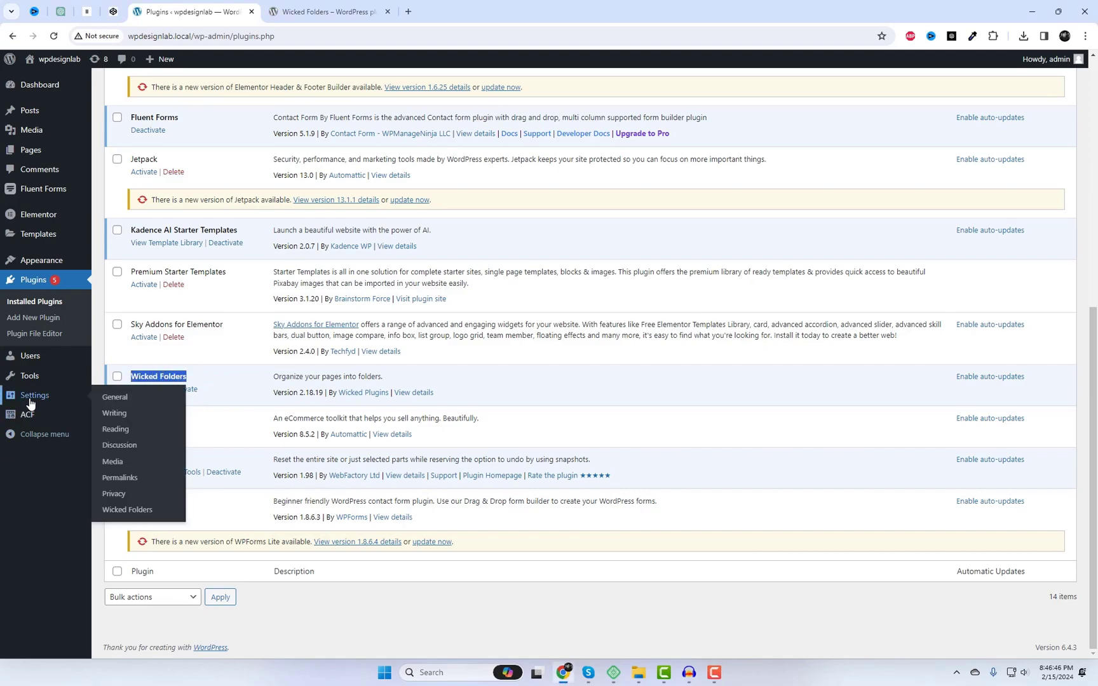
left_click(125, 516)
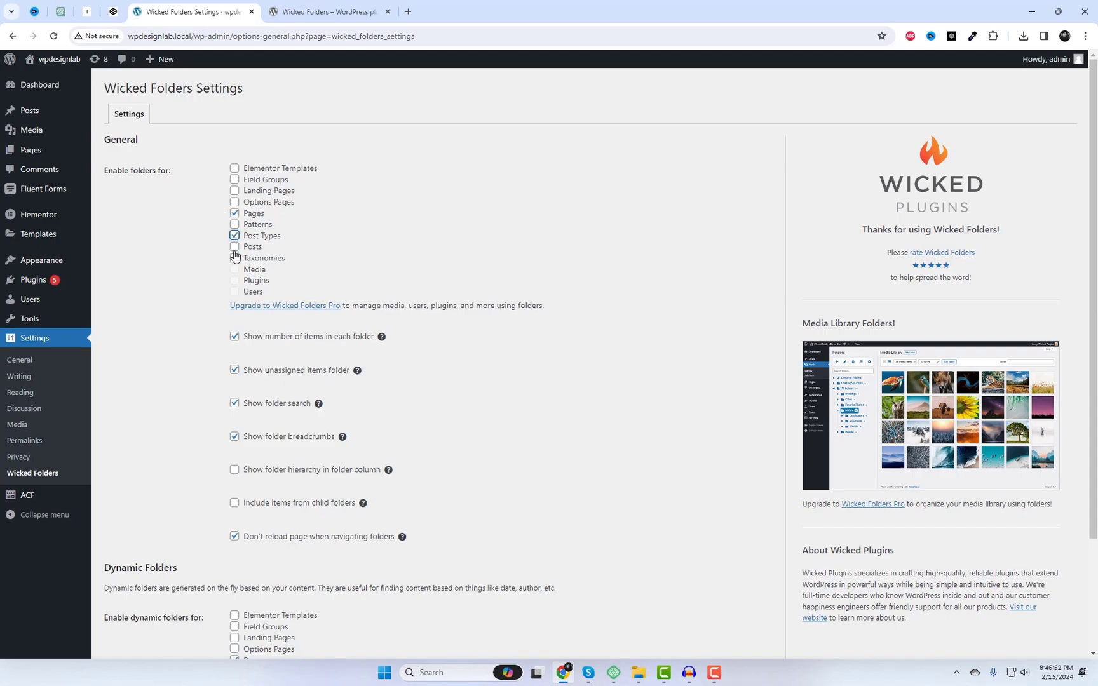
left_click(234, 248)
scroll(565, 435, "down", 2)
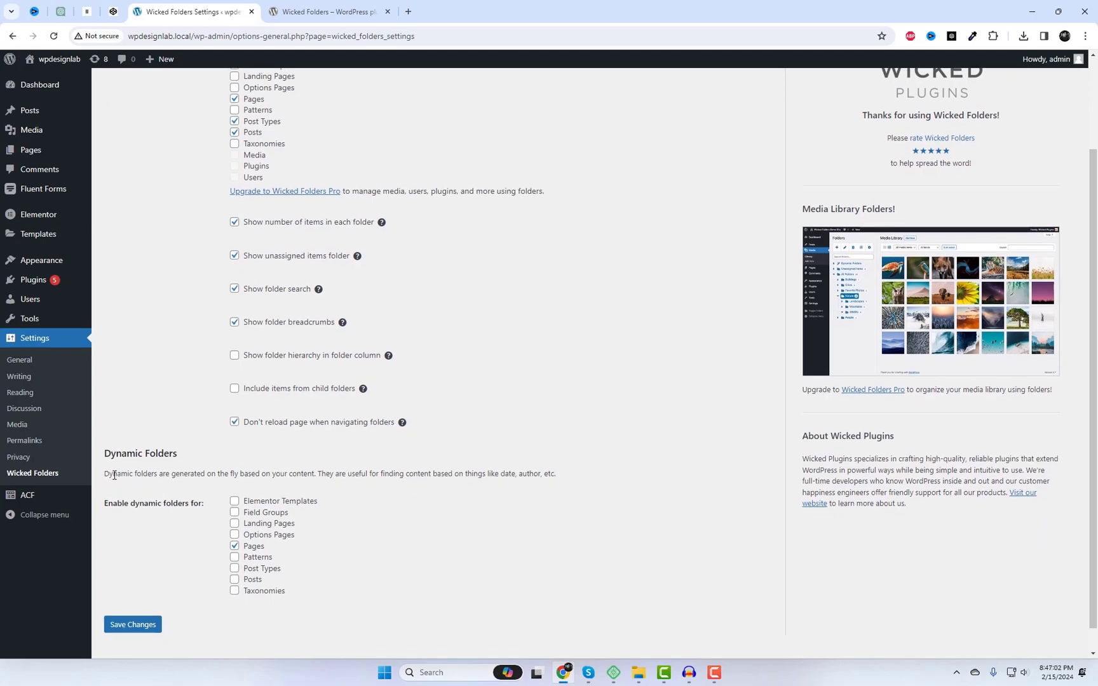
left_click_drag(114, 475, 307, 474)
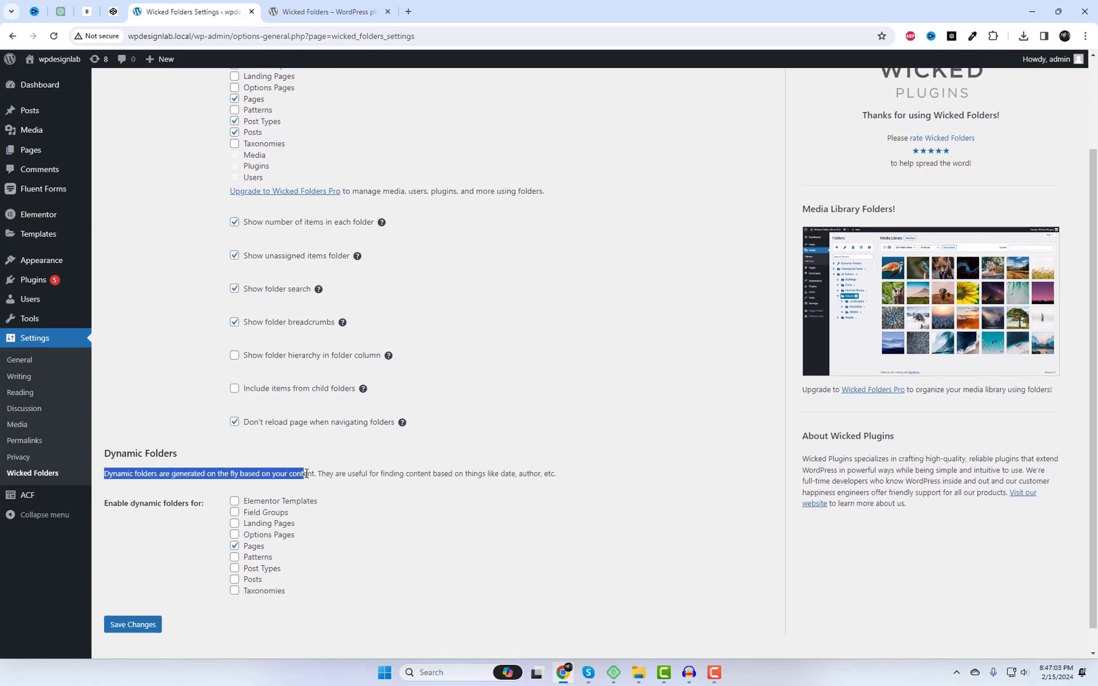
left_click(481, 563)
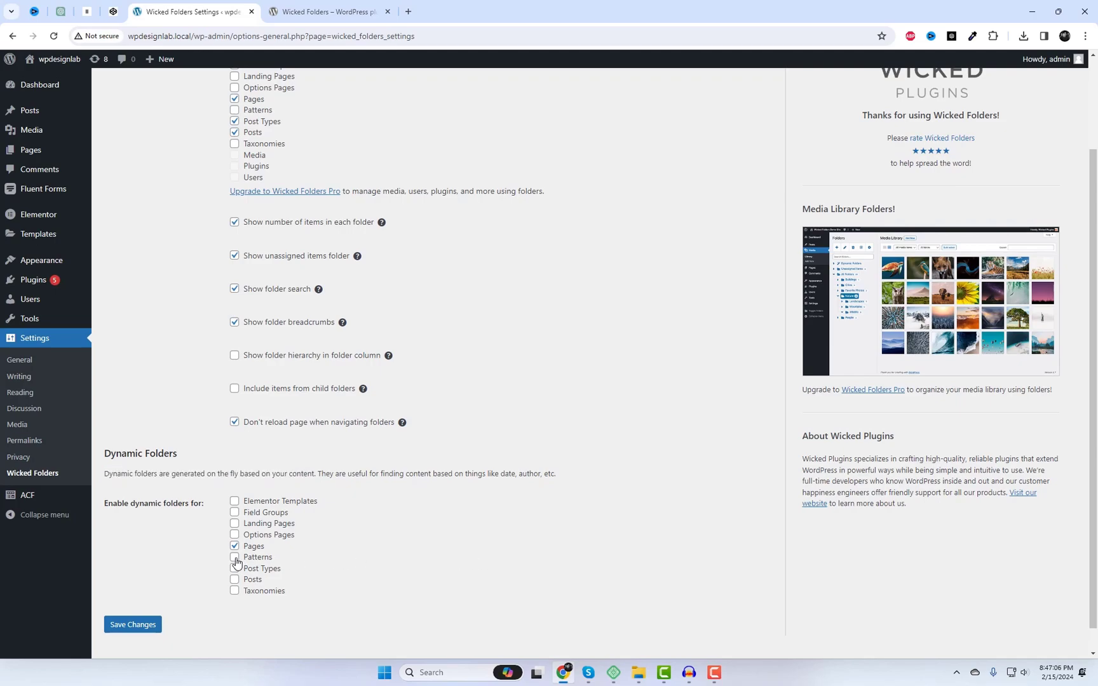
left_click(134, 626)
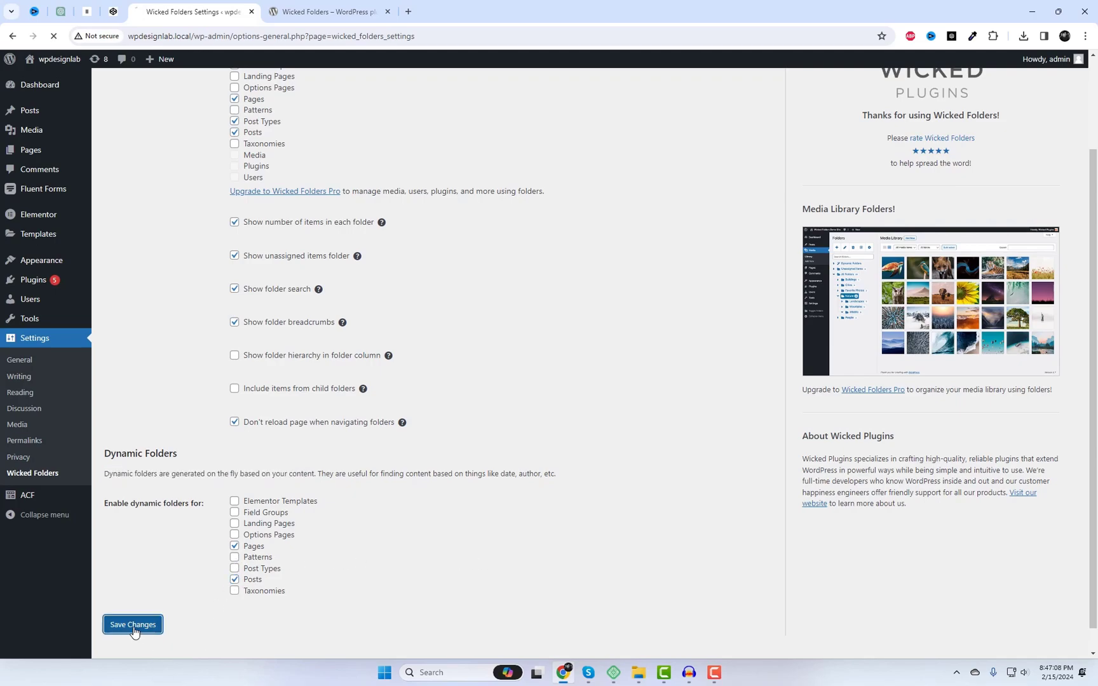
- Open the Pages list in a new browser tab and switch to it
mouse_move(25, 153)
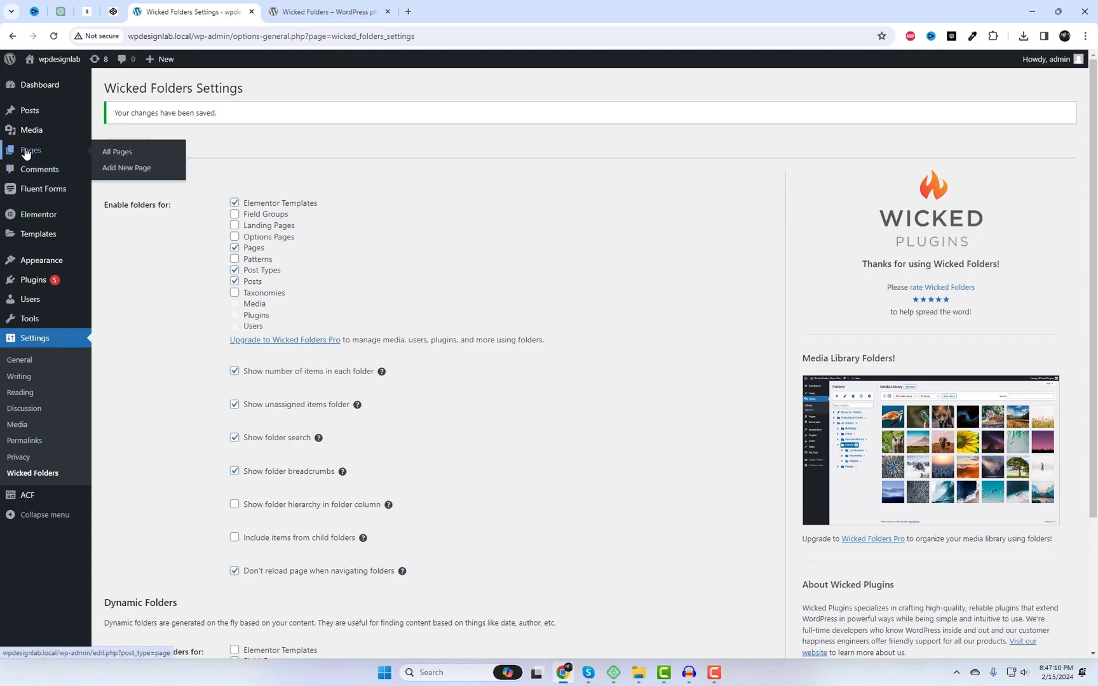
right_click(117, 152)
left_click(156, 165)
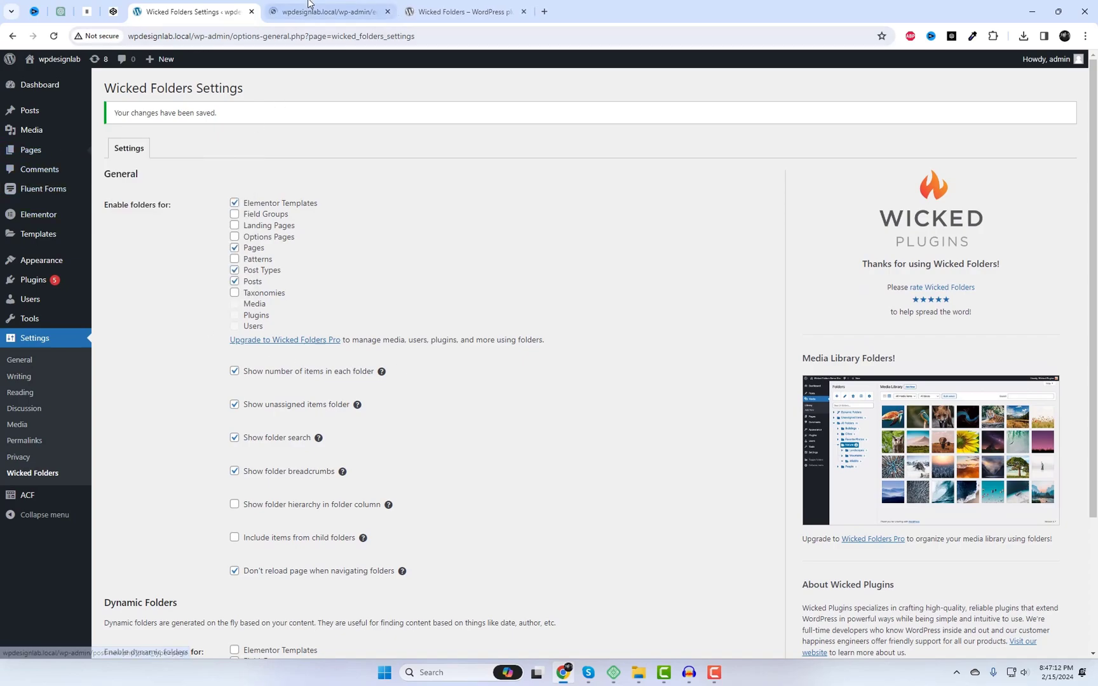
left_click(309, 11)
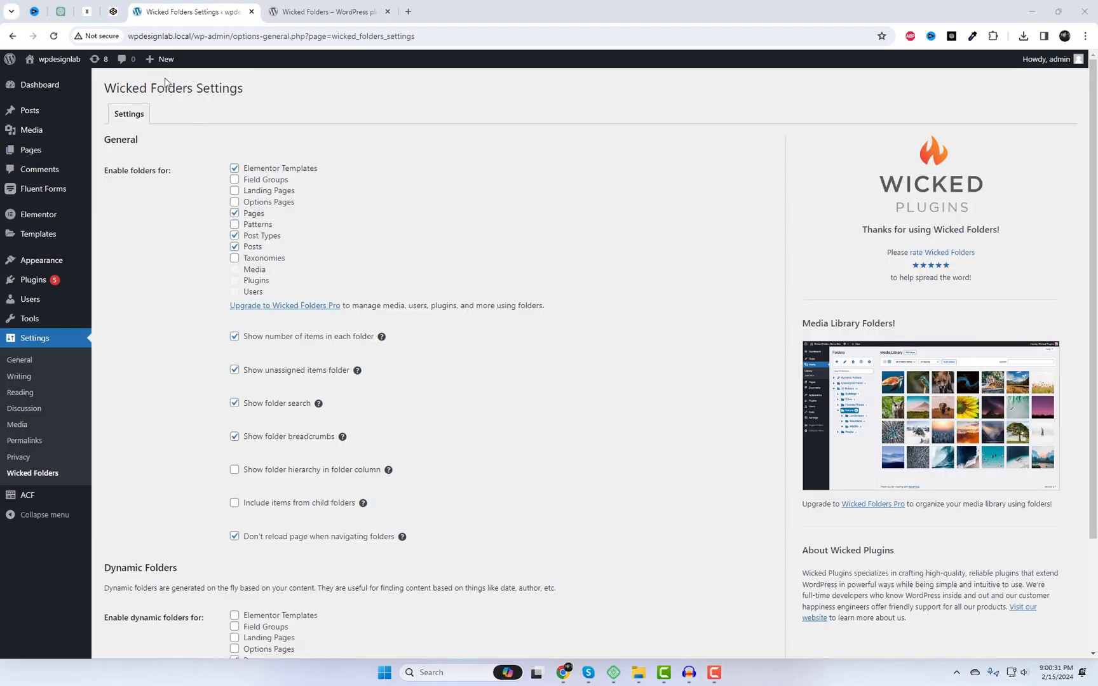
- In All Posts, create three folders named Lifestyle, Travel and News
mouse_move(45, 113)
left_click(135, 114)
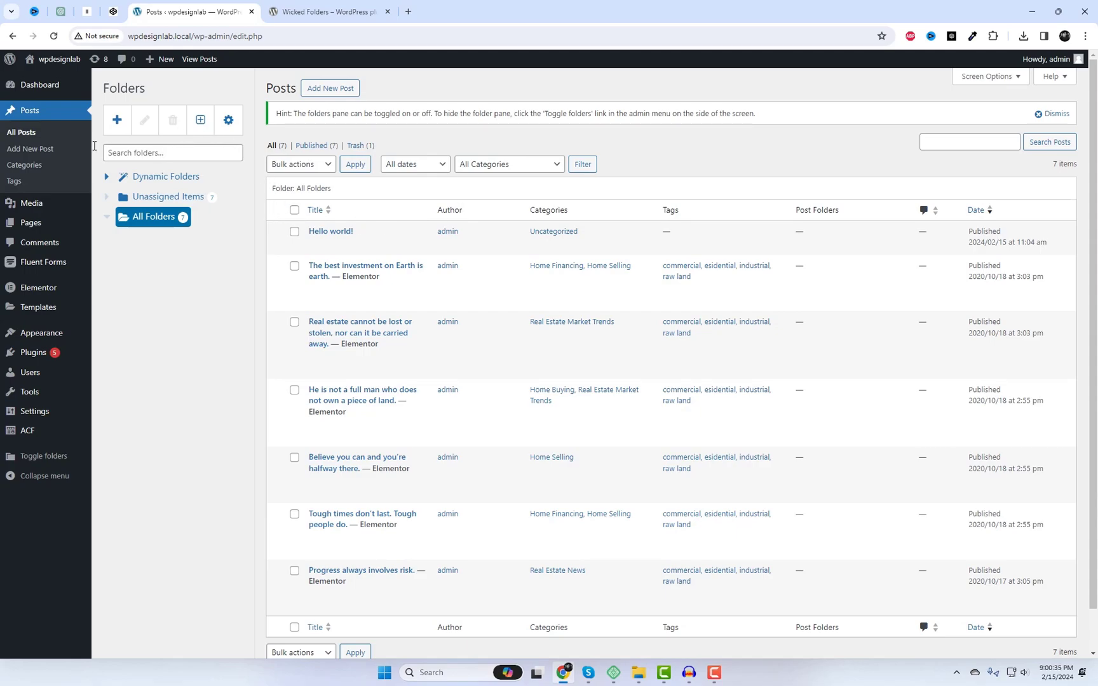
left_click(119, 122)
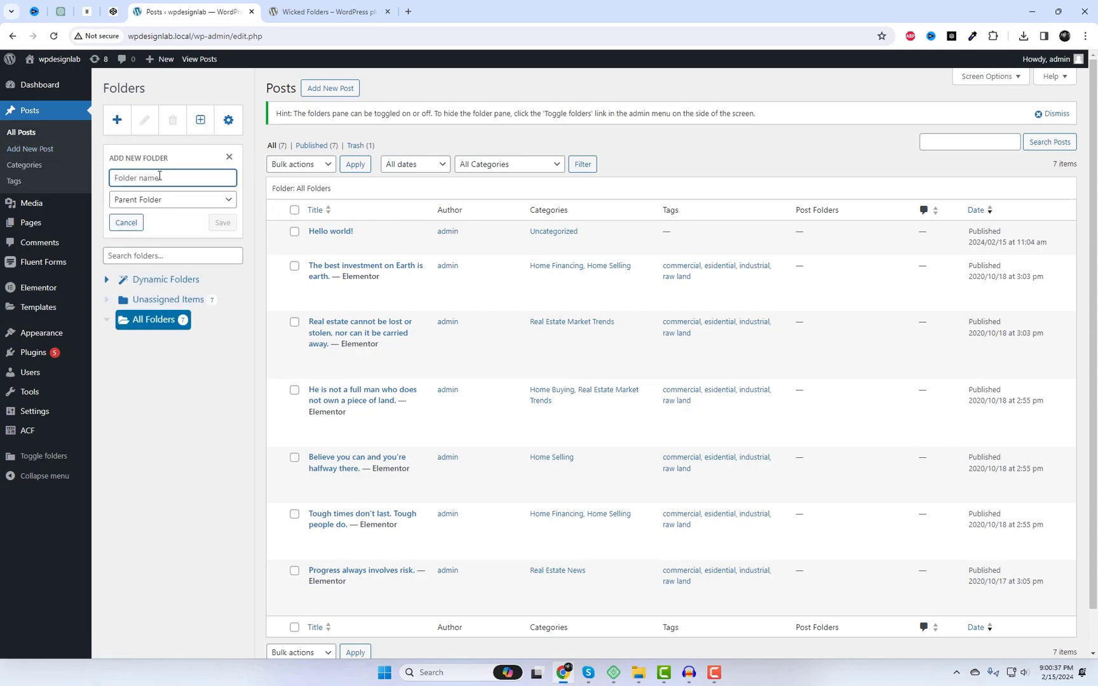
type("Lifestyle")
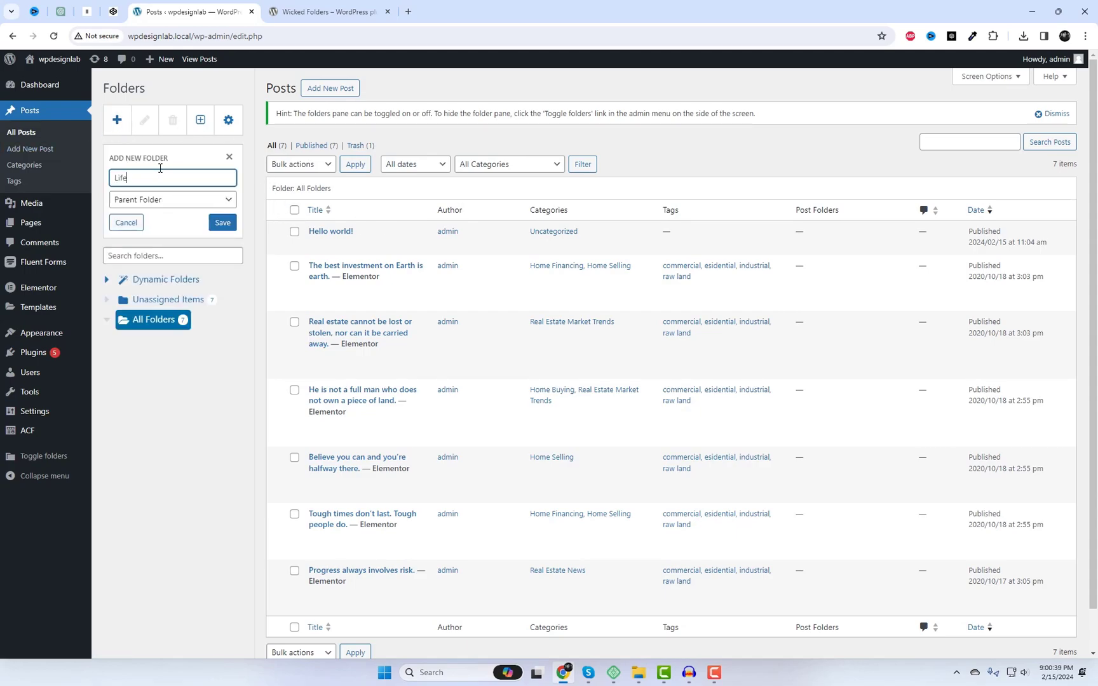
left_click(227, 224)
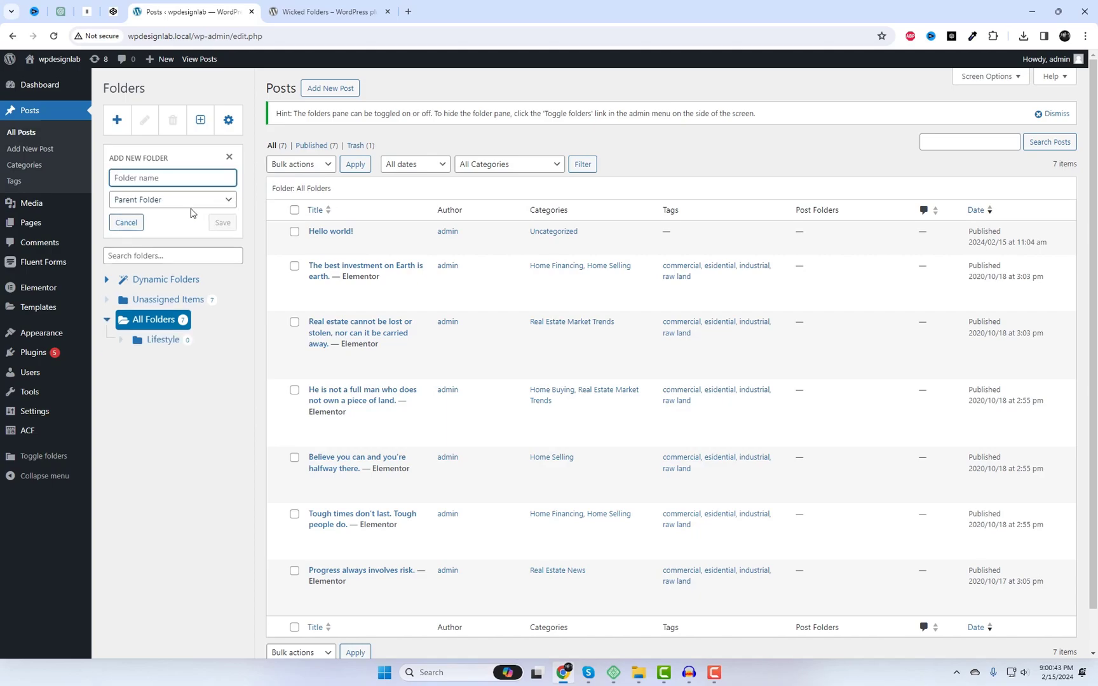
type("Travel")
left_click(222, 222)
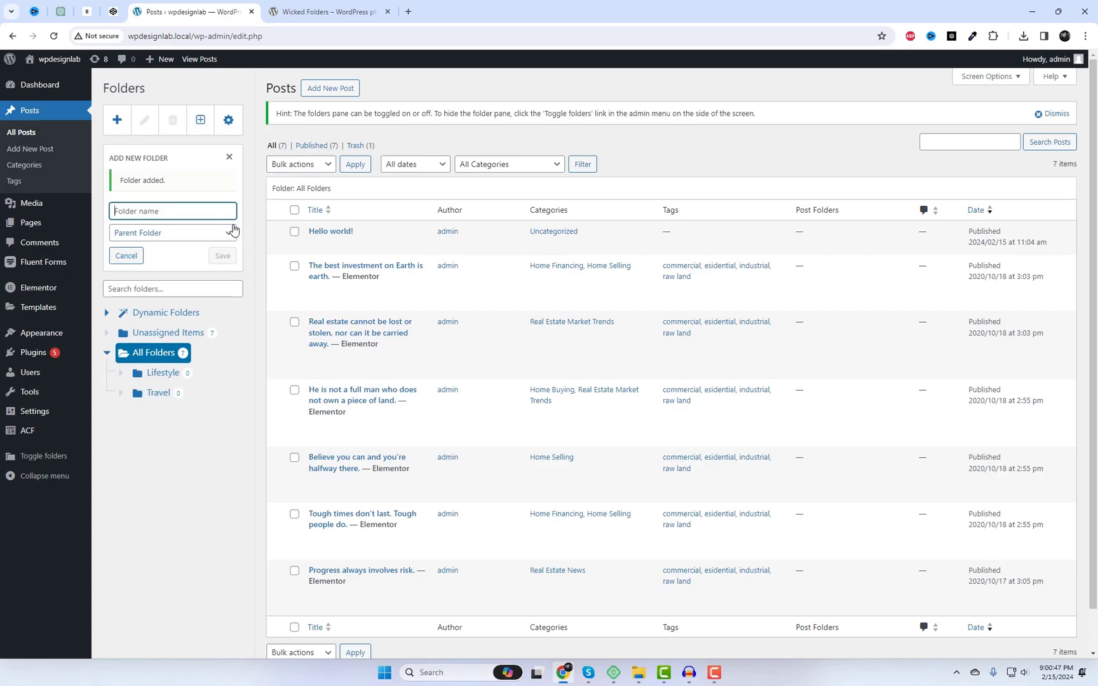
type("N")
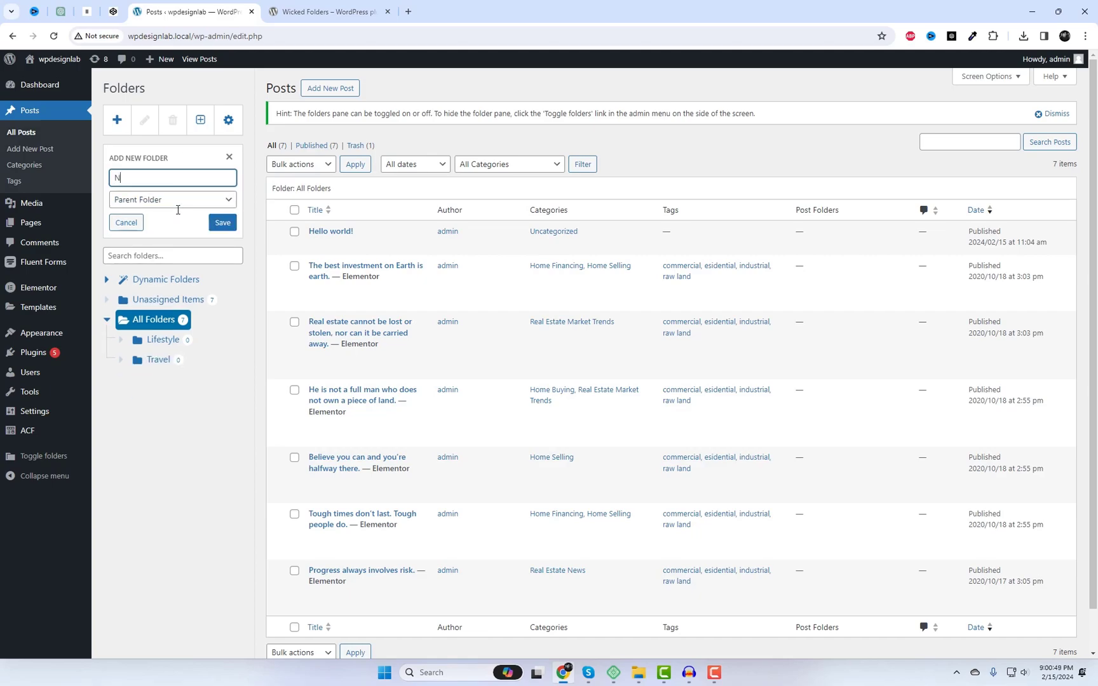
type("ews")
left_click(222, 222)
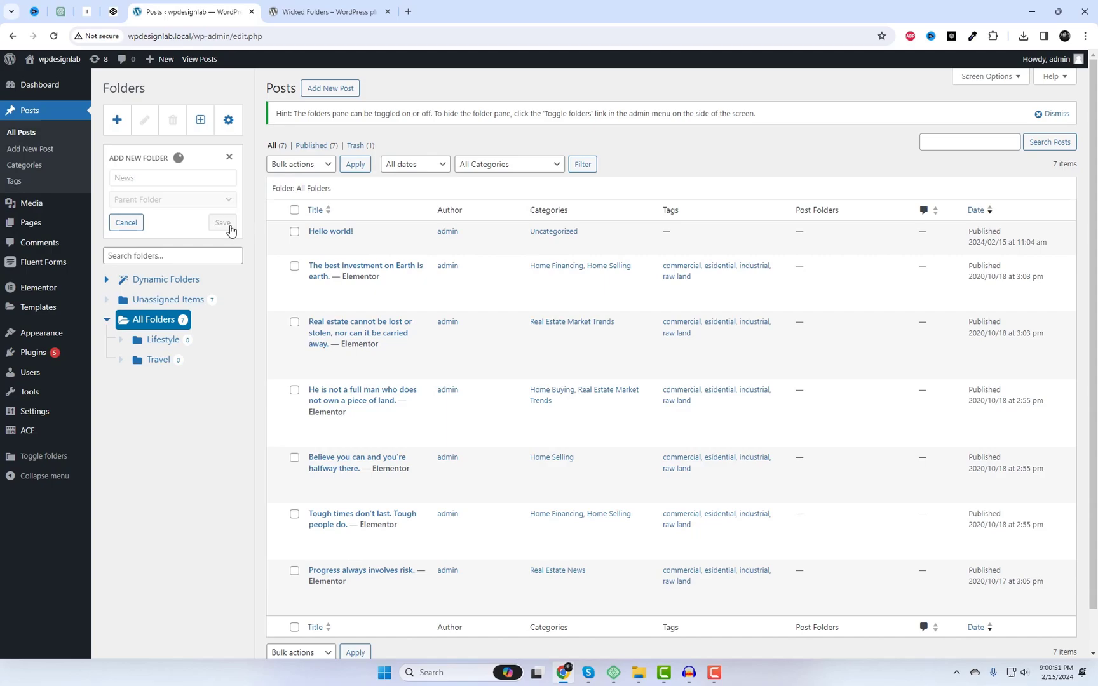
scroll(356, 283, "down", 1)
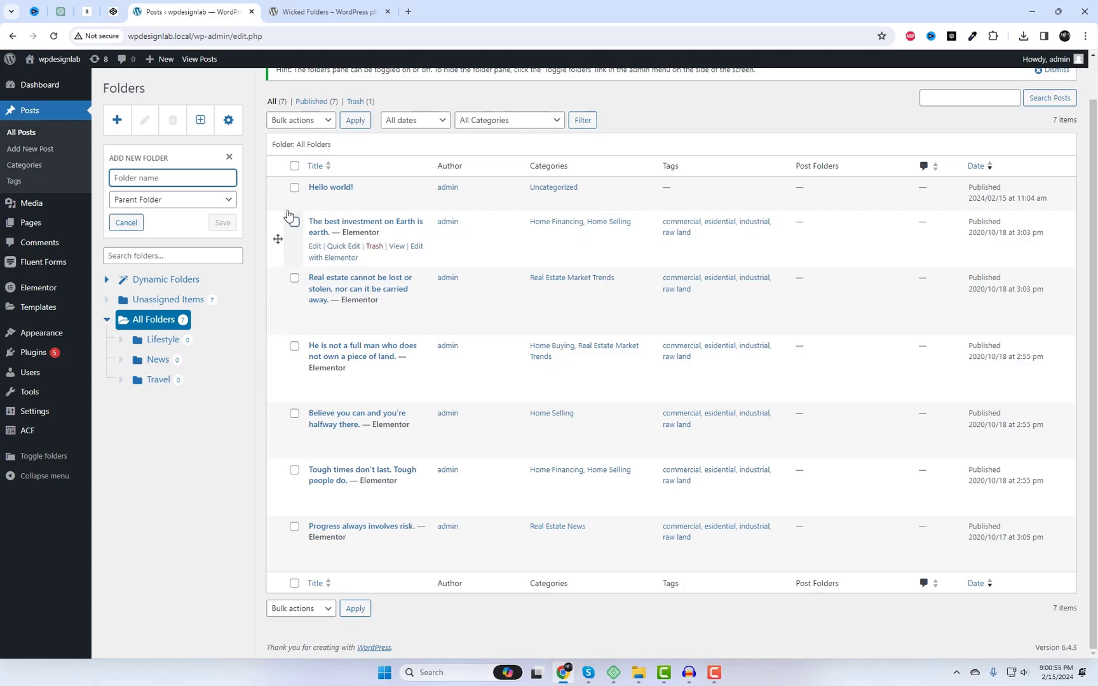
- File Hello world! into News, three posts into Travel, and the remaining three into Lifestyle
left_click(278, 191)
left_click_drag(278, 191, 159, 363)
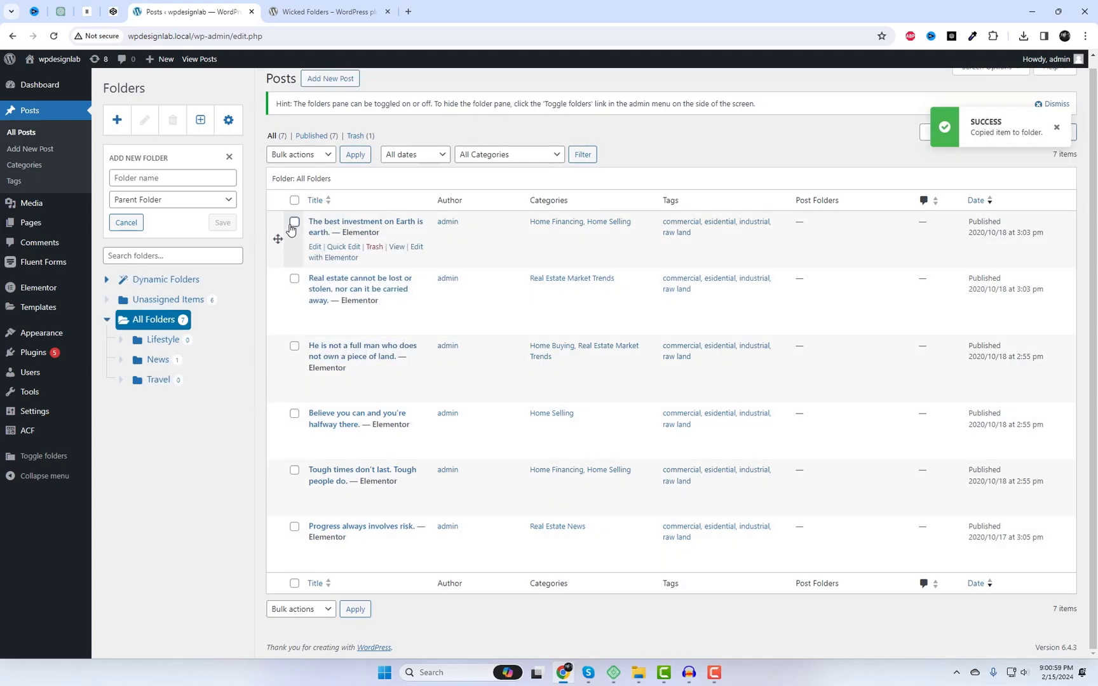
left_click_drag(277, 239, 153, 381)
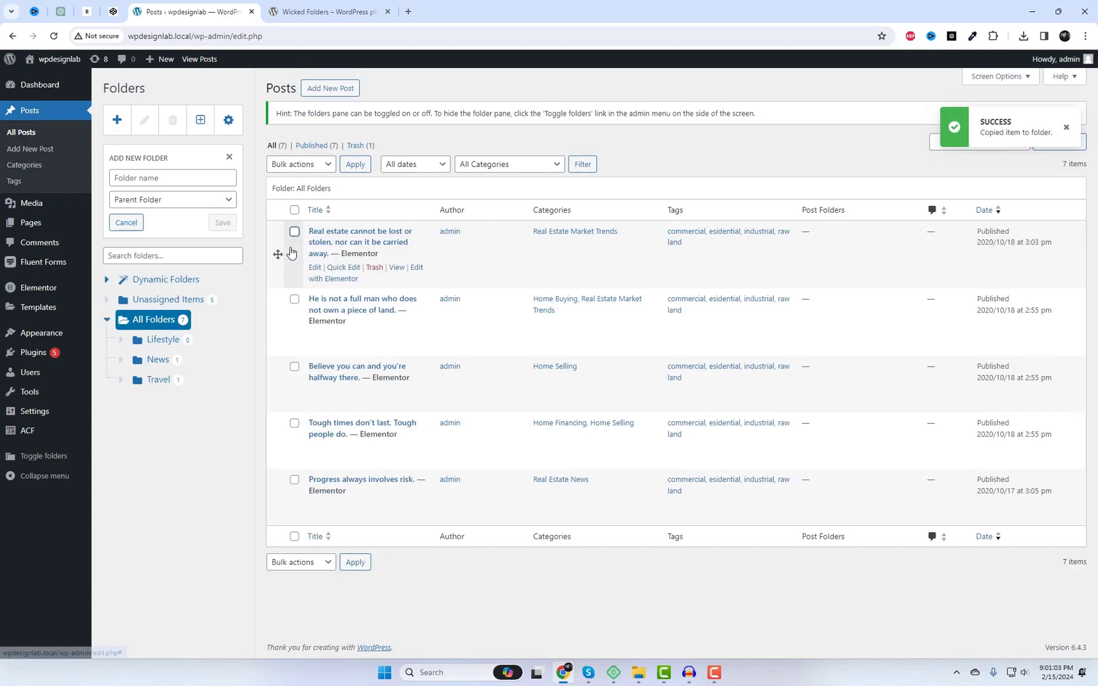
left_click(296, 253)
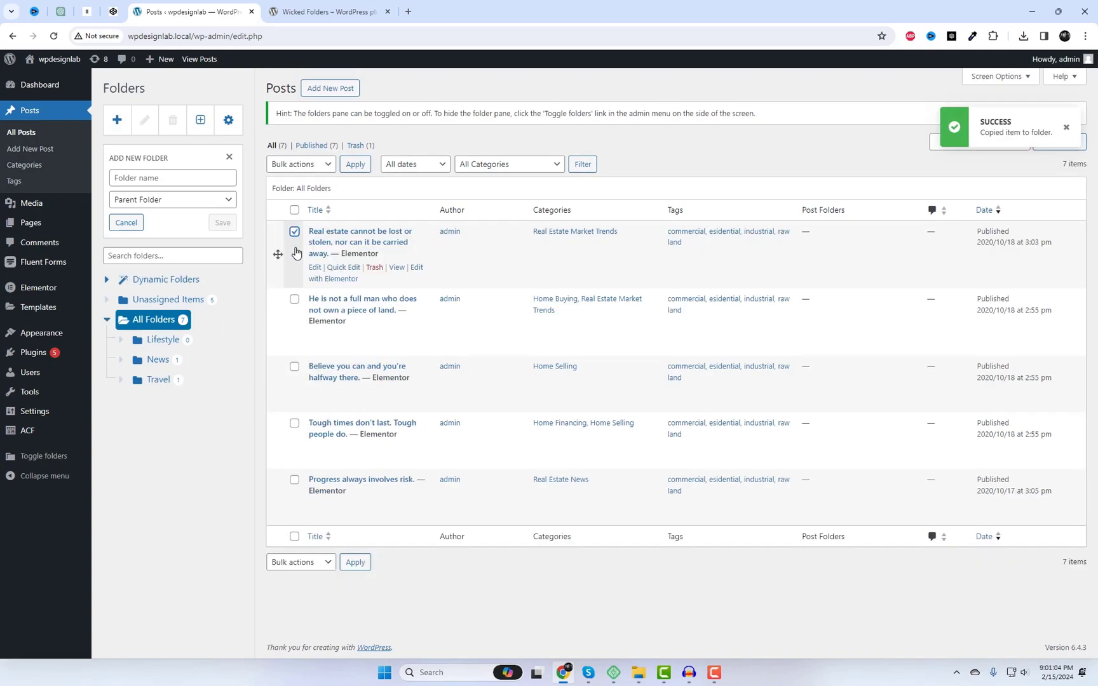
left_click(293, 298)
left_click_drag(277, 254, 160, 380)
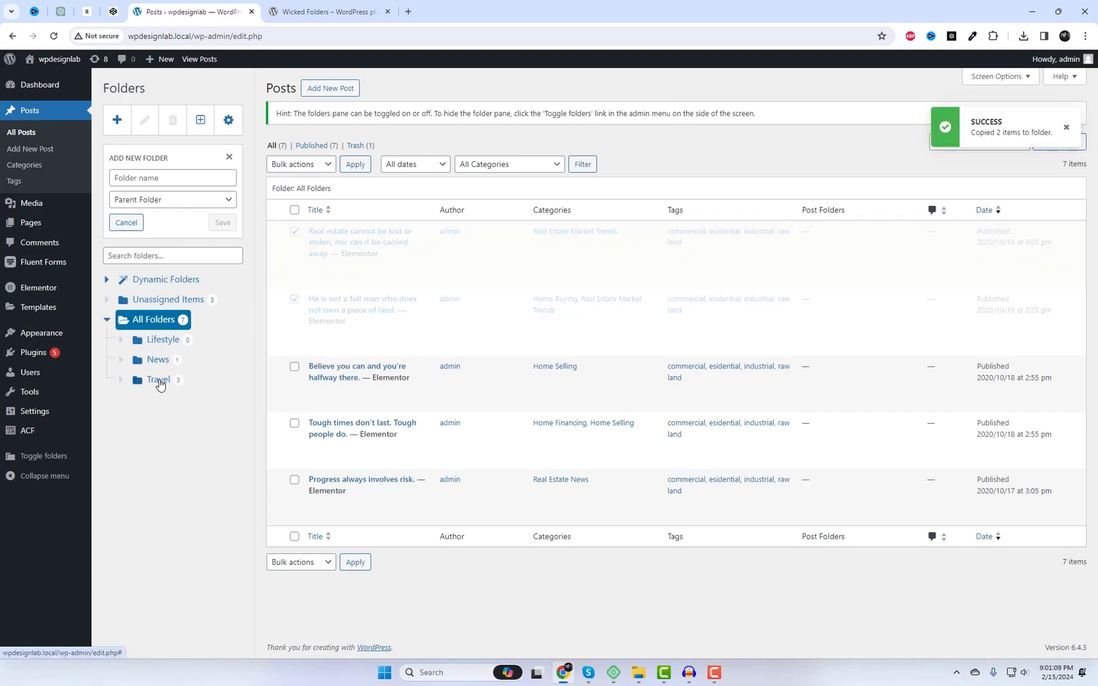
left_click(295, 211)
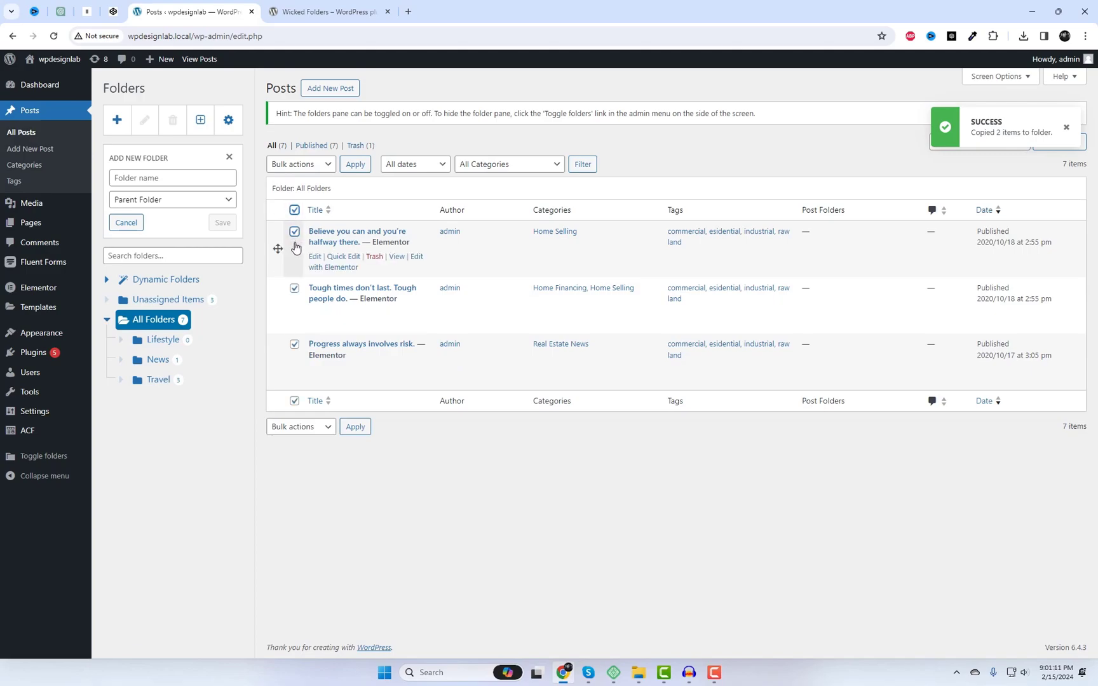
left_click_drag(277, 248, 163, 341)
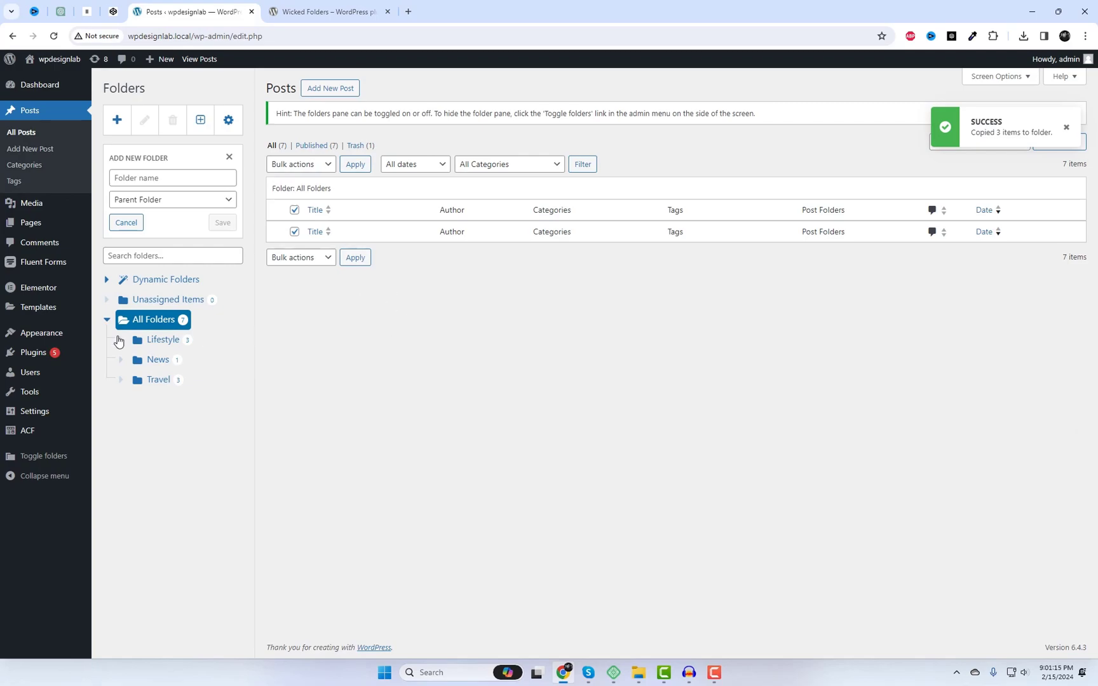
- Review the Lifestyle and Travel folders, ending on News showing only Hello world!
left_click(163, 340)
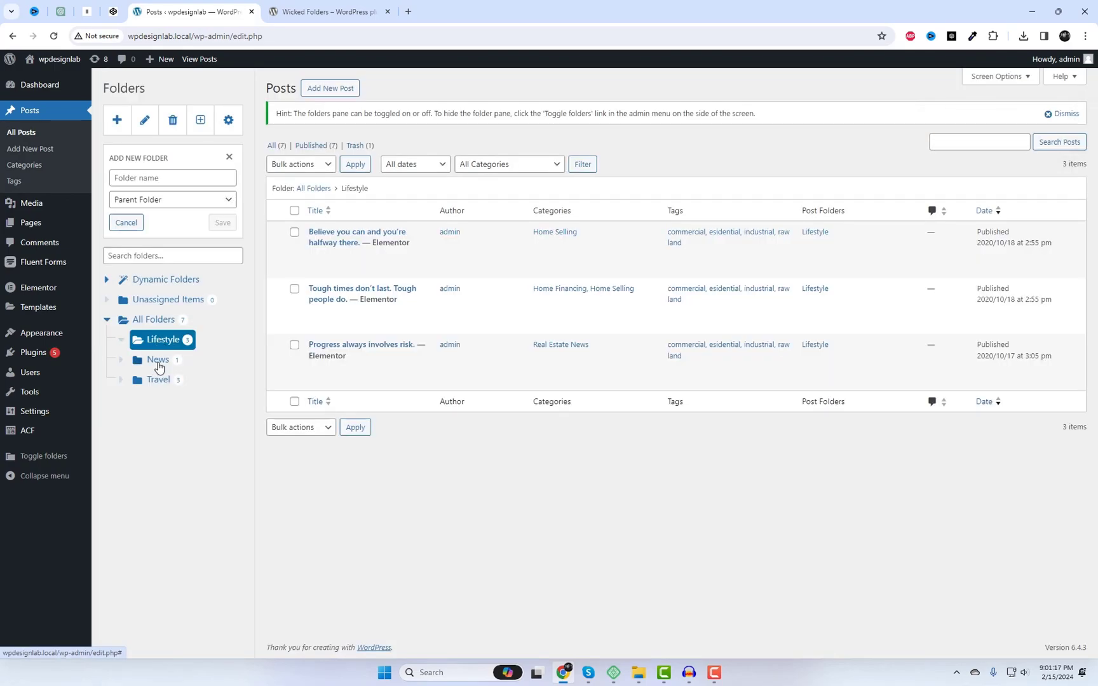
left_click(160, 381)
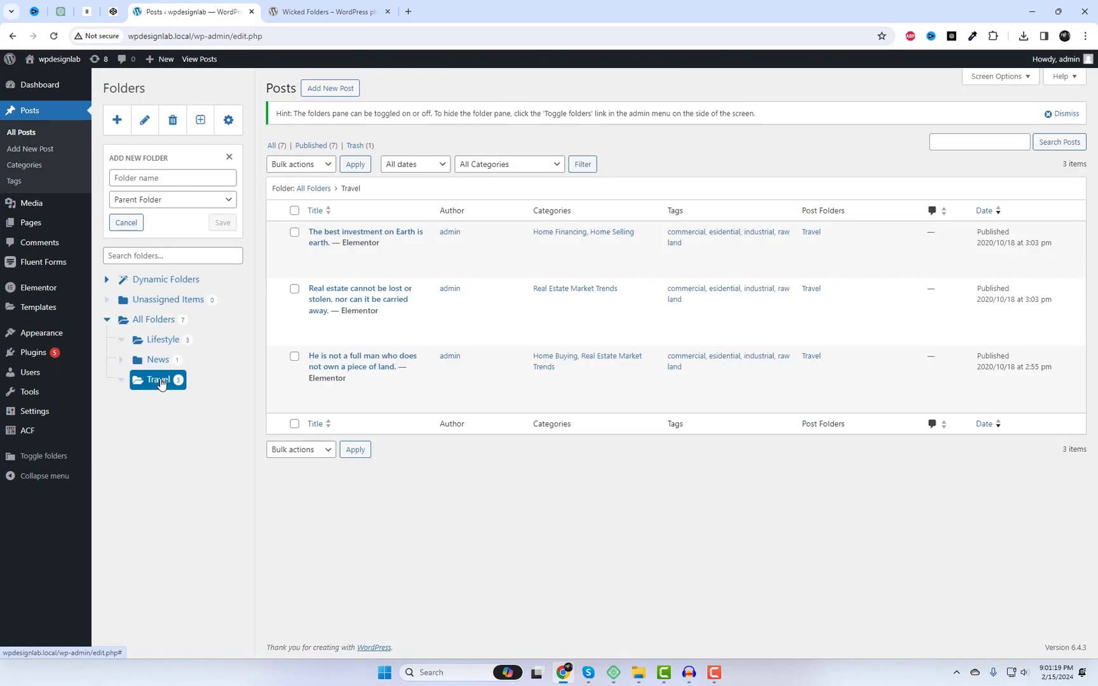
left_click(157, 361)
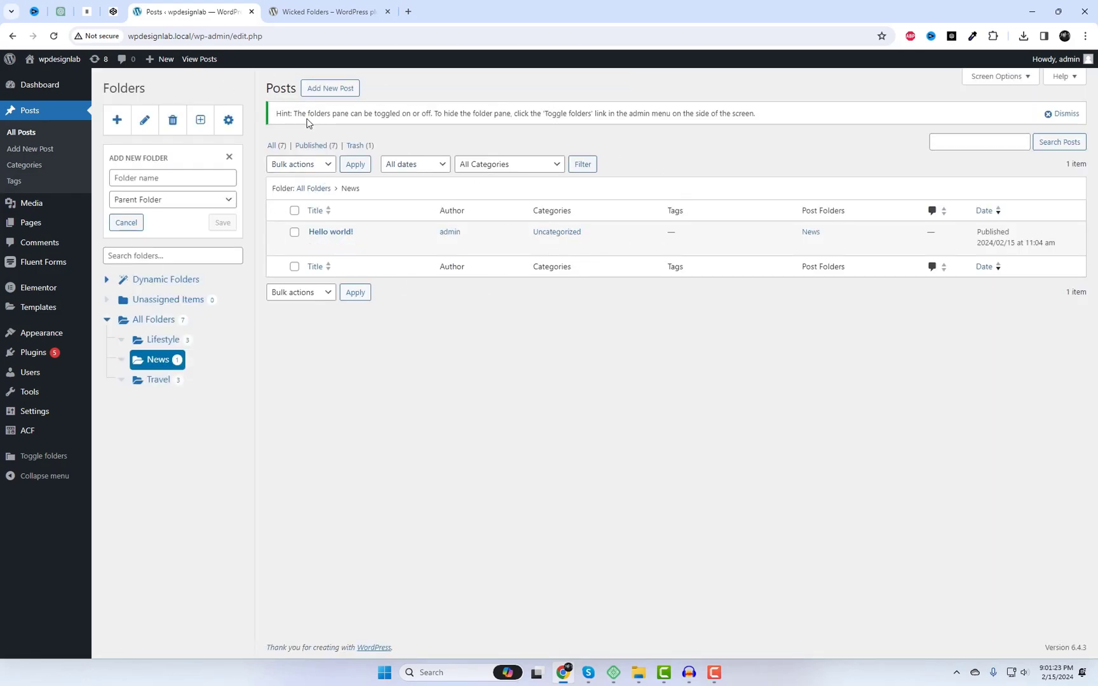
left_click_drag(295, 113, 754, 118)
left_click(731, 151)
- In All Pages, create page folders named Latest, Company and New
mouse_move(29, 223)
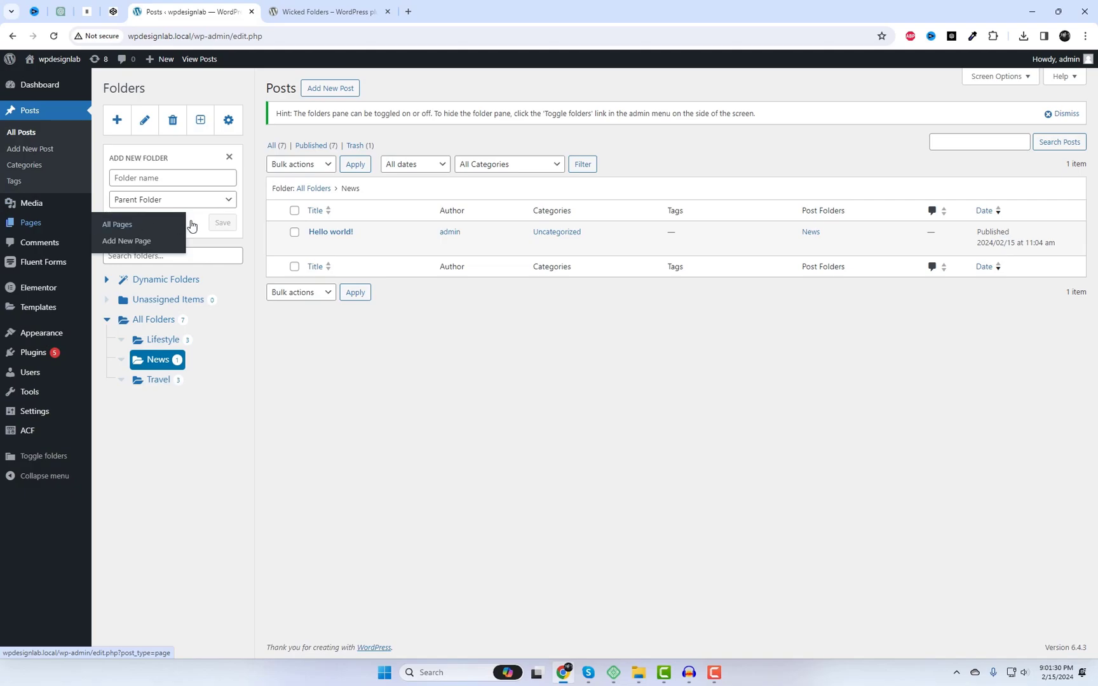
left_click(145, 226)
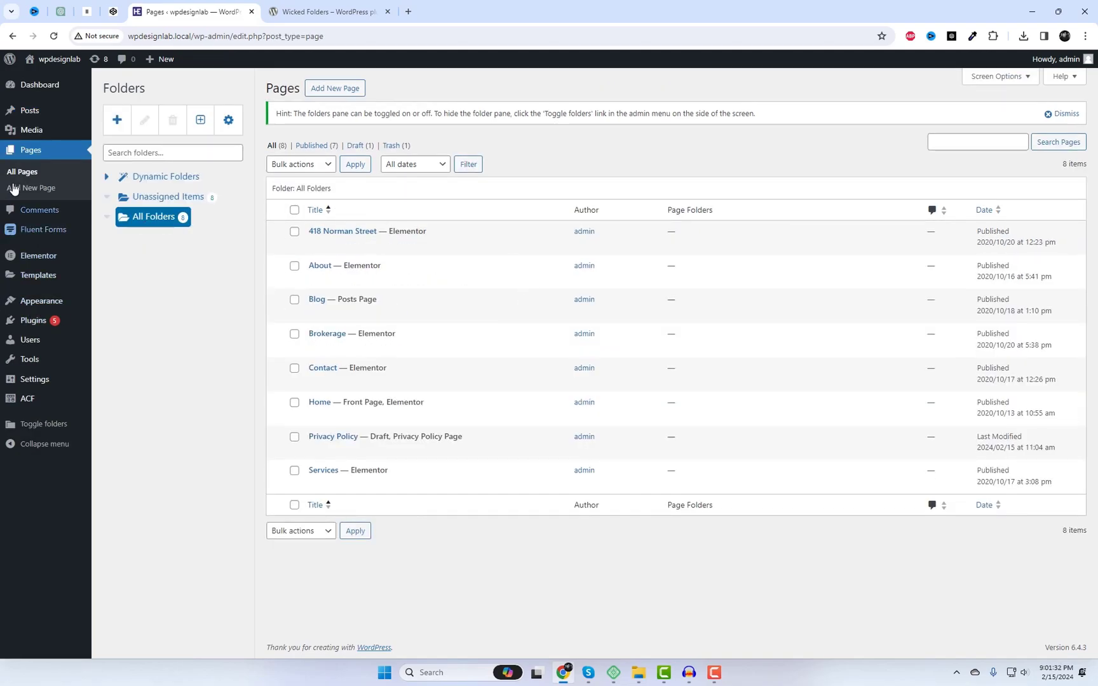
left_click(117, 120)
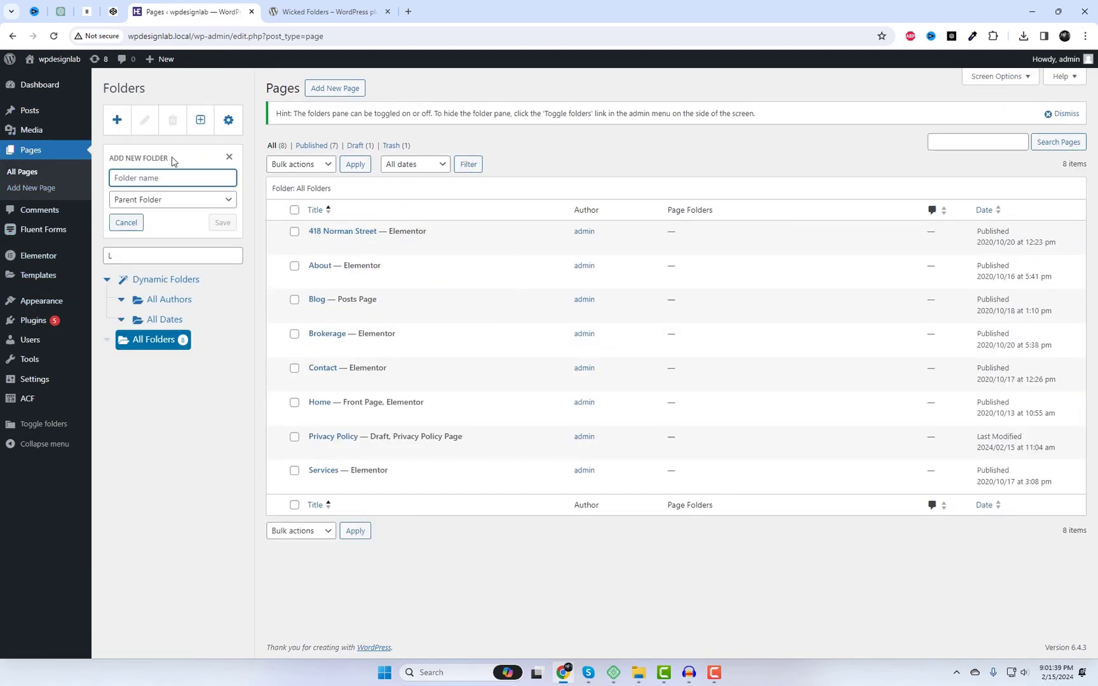
type("Latest")
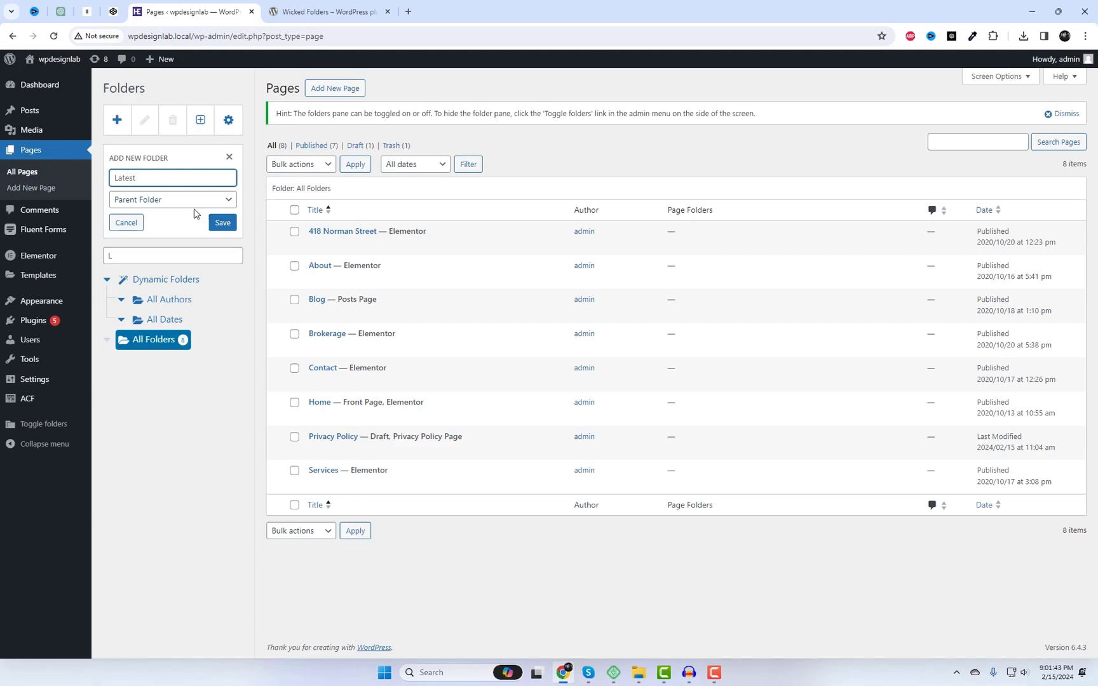
left_click(220, 223)
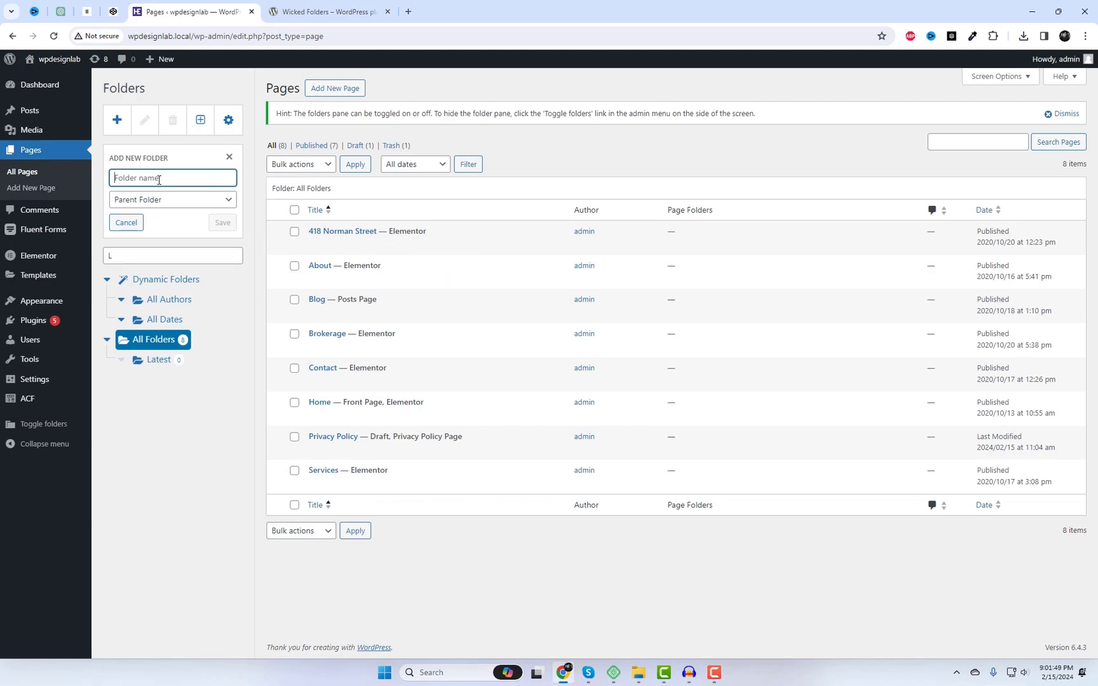
type("Company")
left_click(234, 229)
type("New")
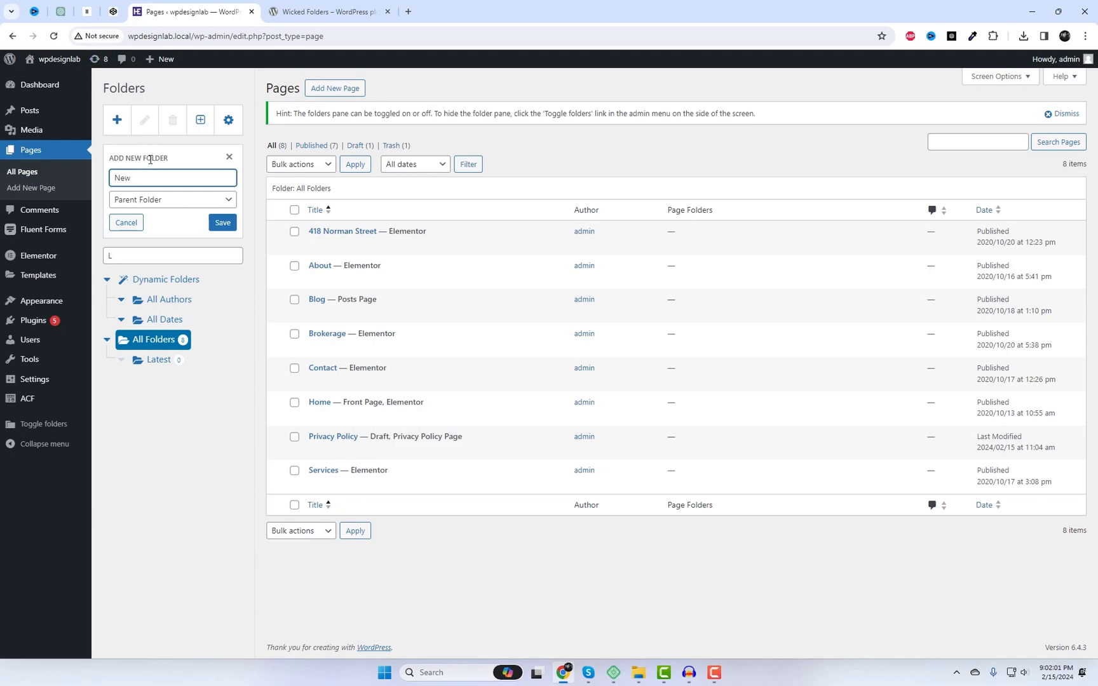
left_click(219, 233)
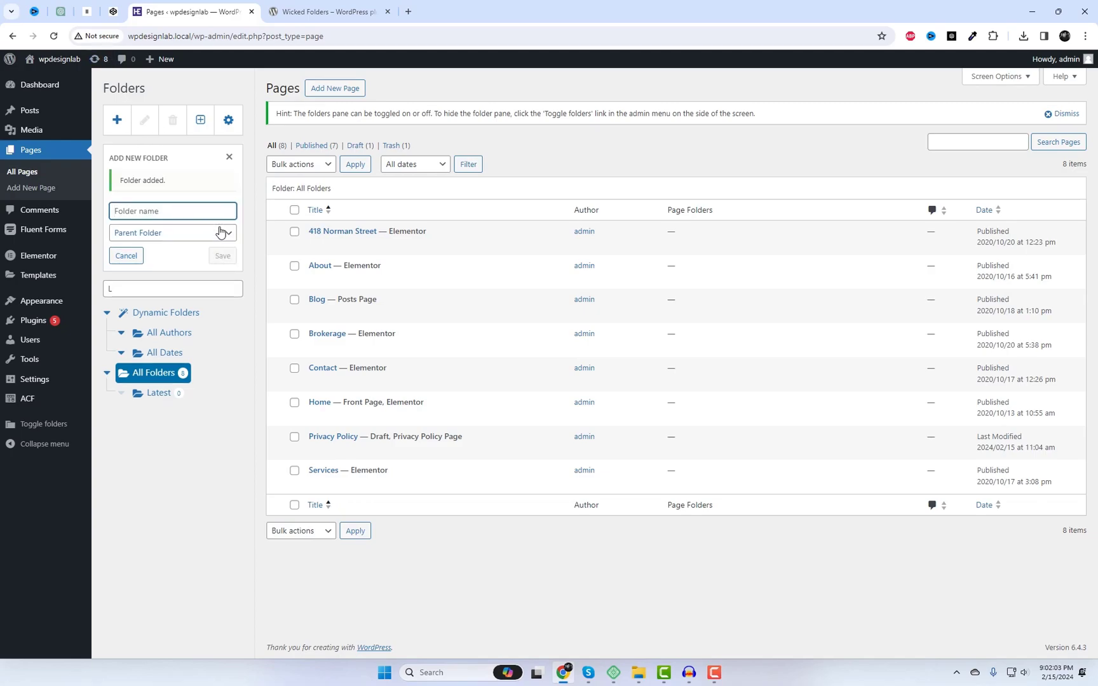
left_click(164, 257)
mouse_move(87, 256)
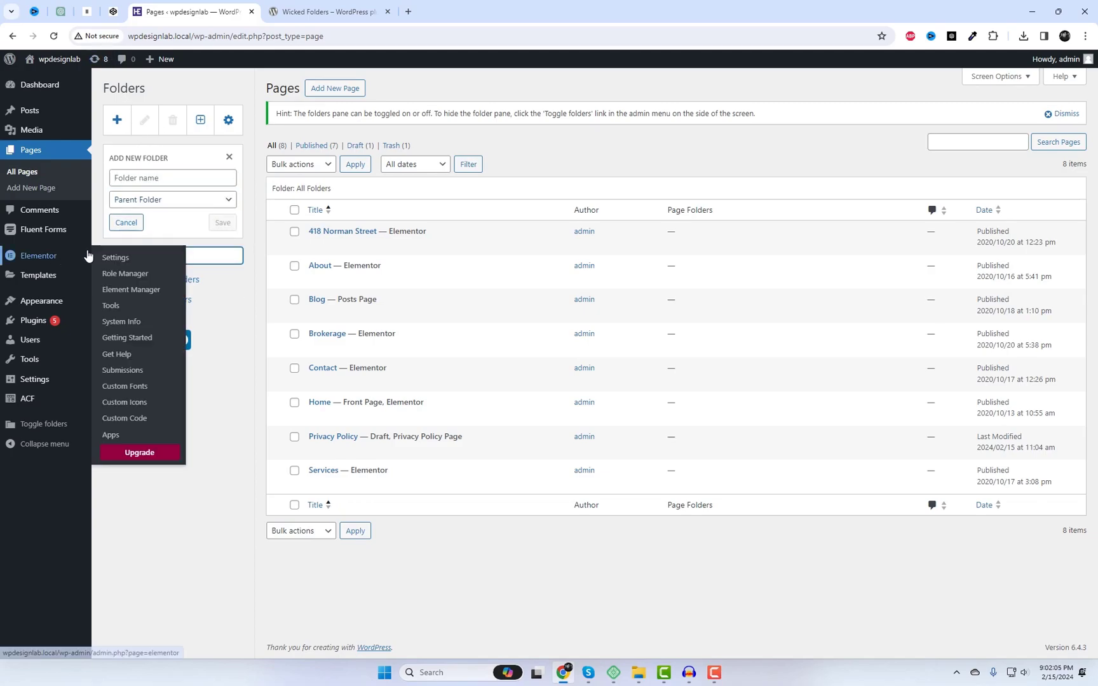
left_click(183, 462)
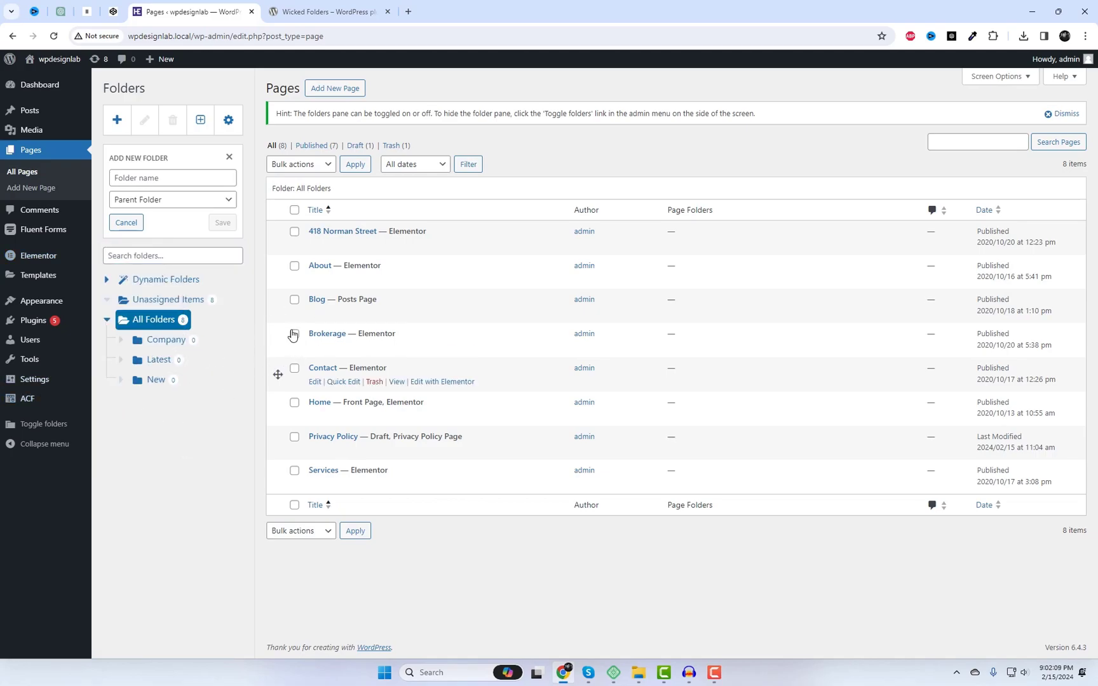
- File 418 Norman Street, Contact and About into Company; Blog, Services into Latest; Home, Brokerage into New
left_click_drag(298, 244, 166, 339)
left_click_drag(280, 275, 189, 360)
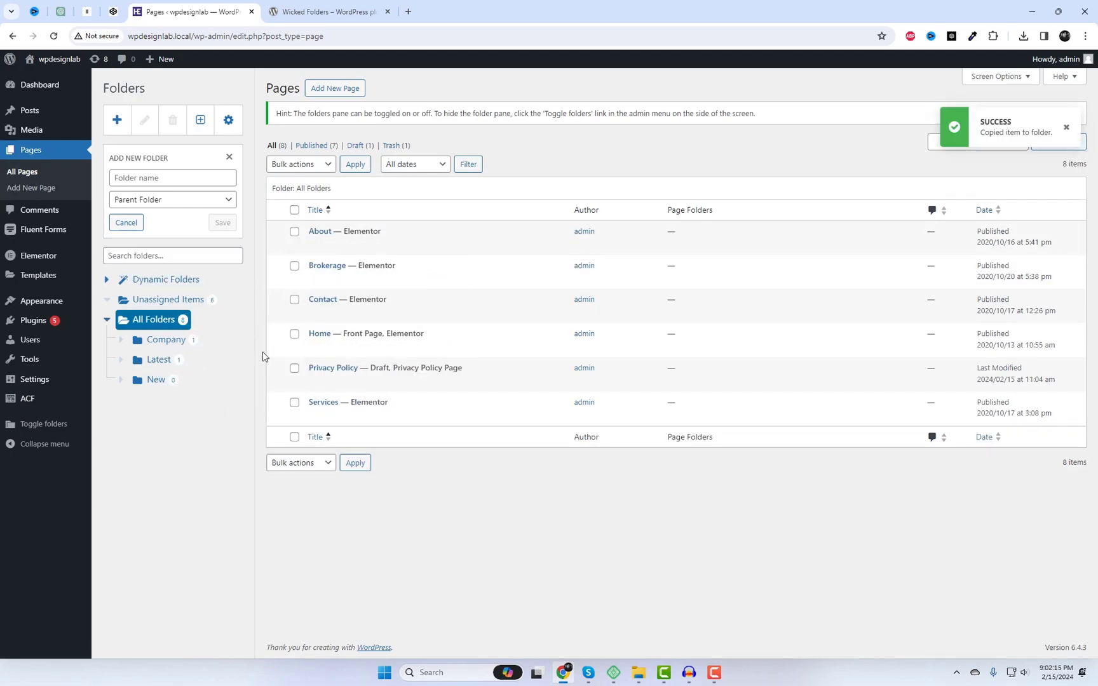
left_click_drag(276, 339, 157, 384)
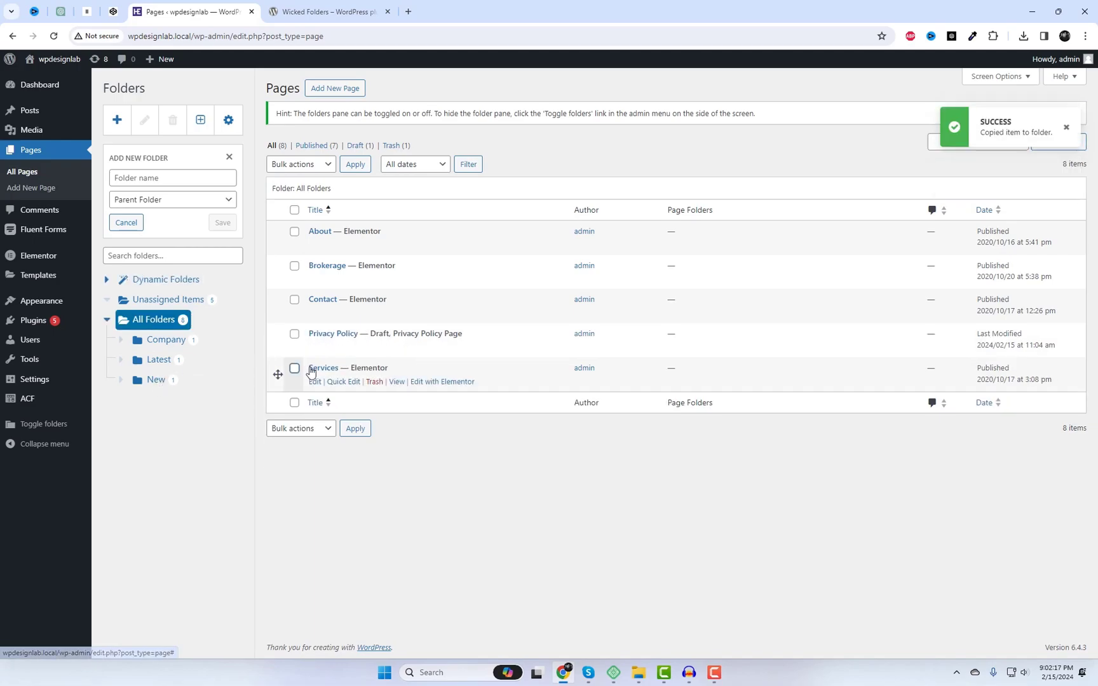
left_click_drag(280, 373, 154, 361)
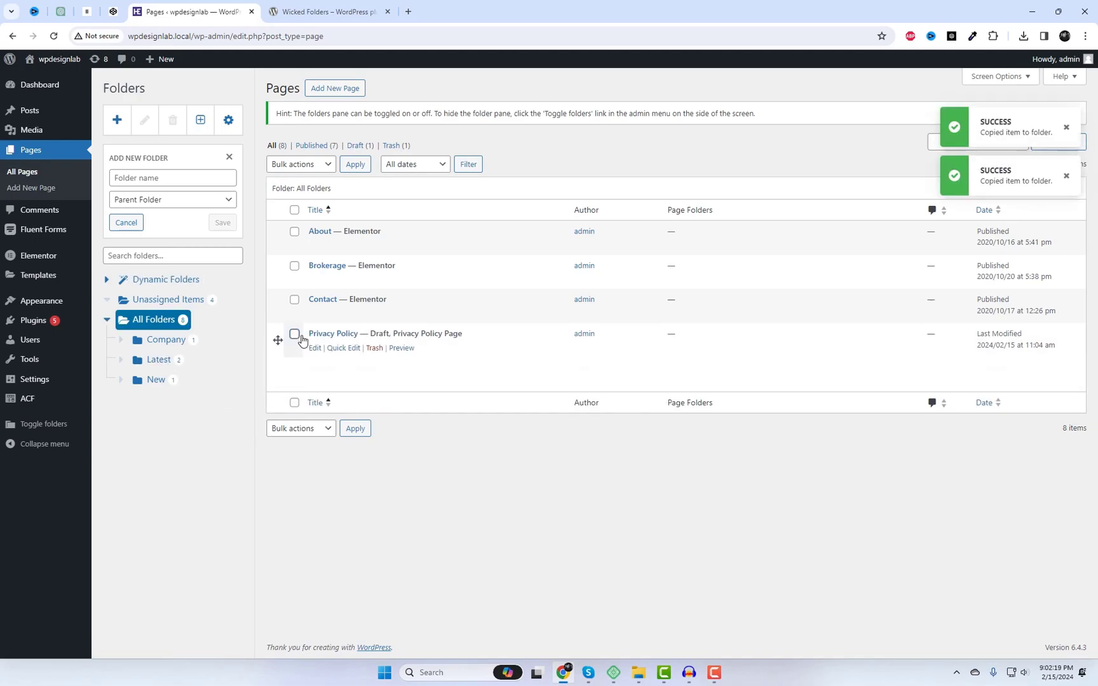
left_click_drag(279, 305, 170, 340)
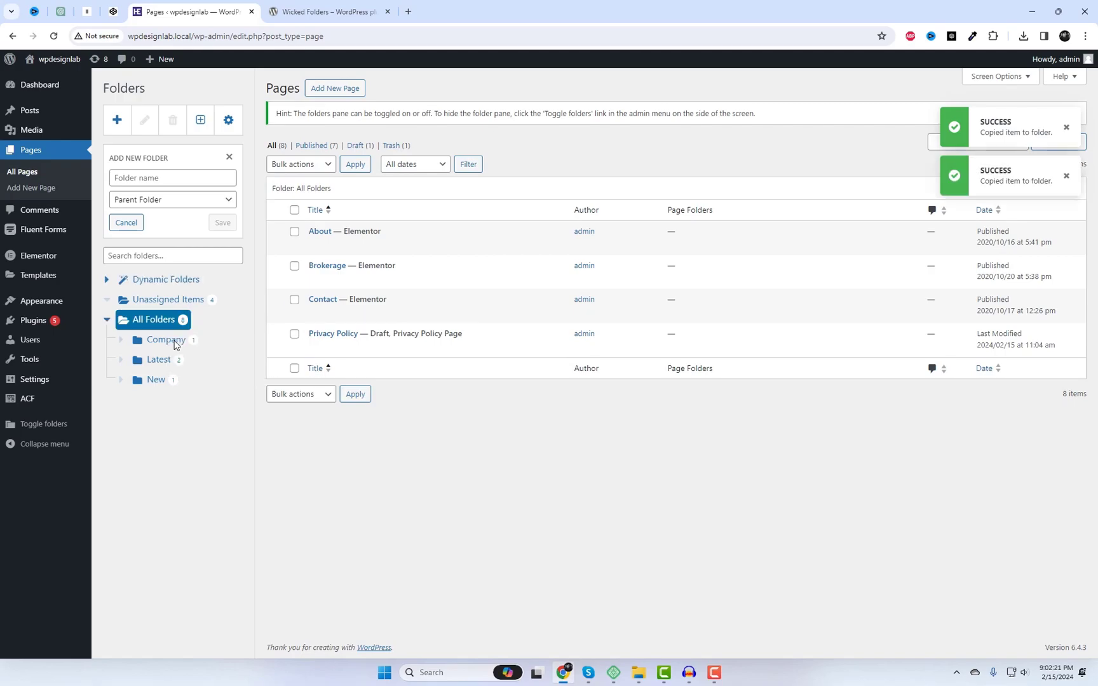
left_click_drag(279, 270, 163, 380)
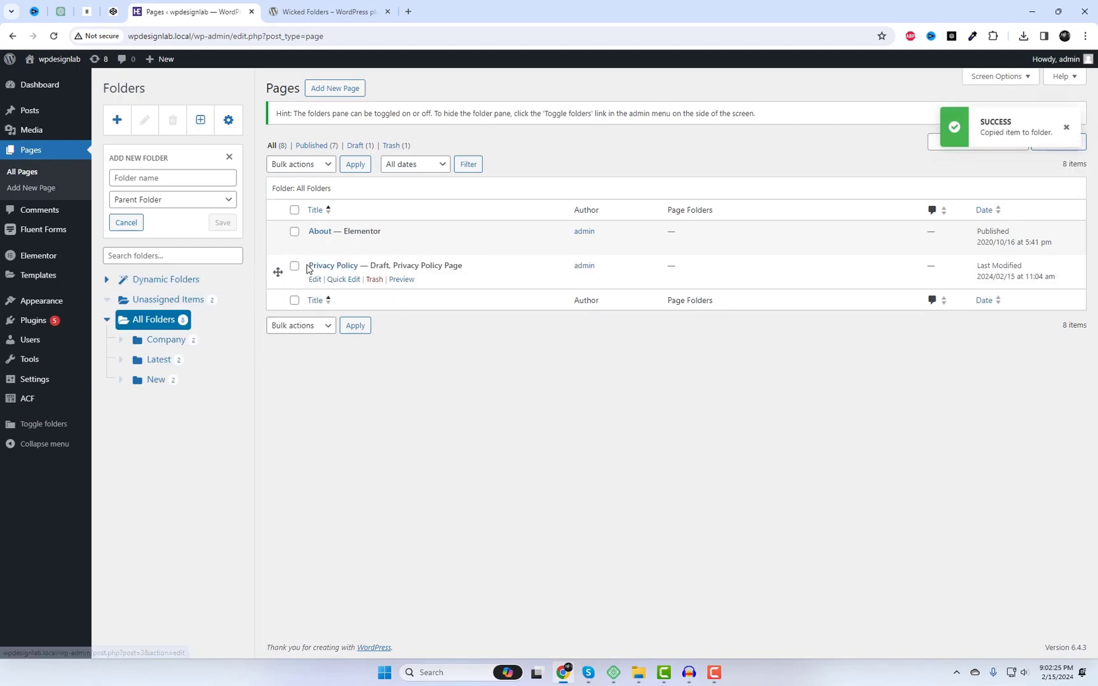
left_click(171, 300)
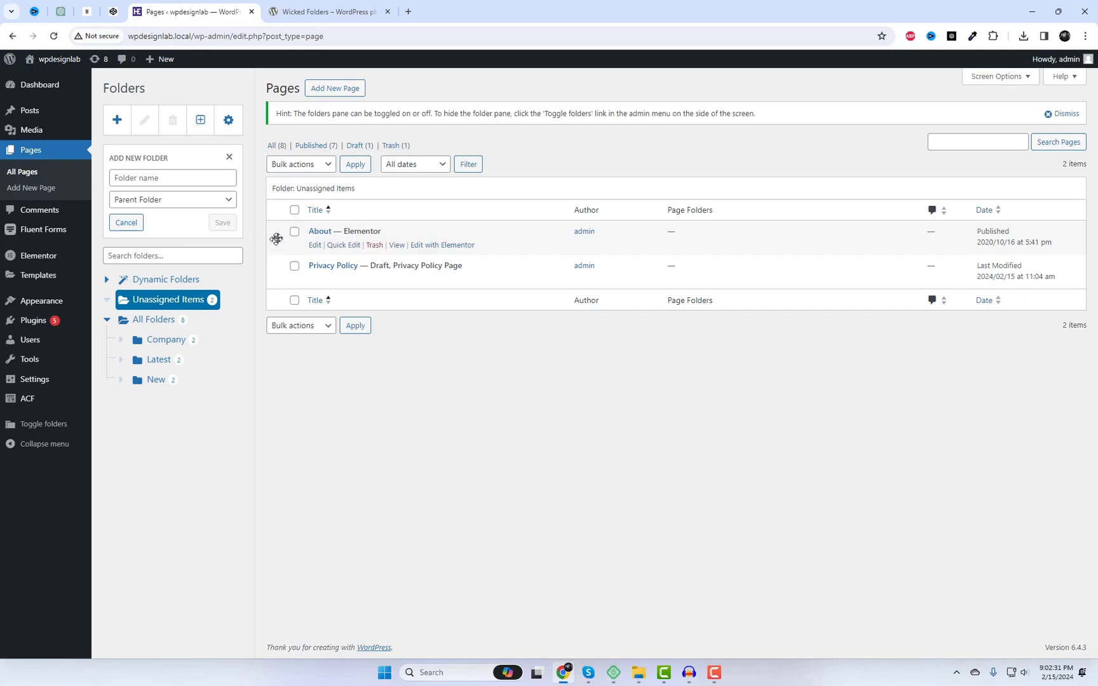
left_click_drag(276, 239, 175, 346)
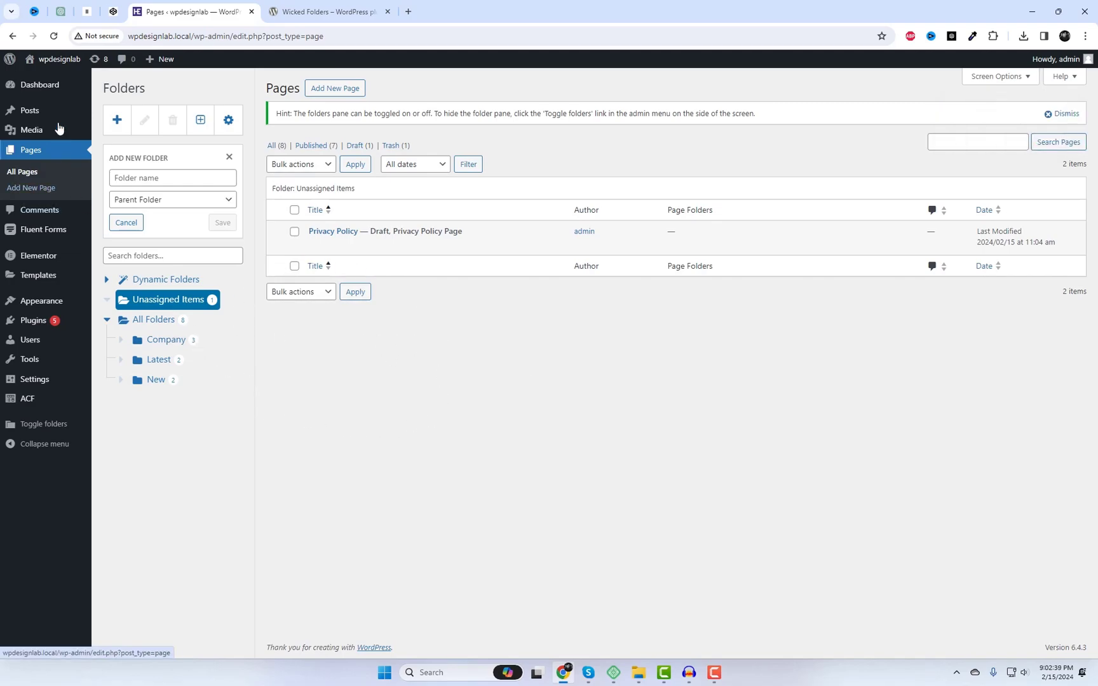
- Open the live site in a new browser tab via Visit Site
right_click(51, 79)
left_click(100, 93)
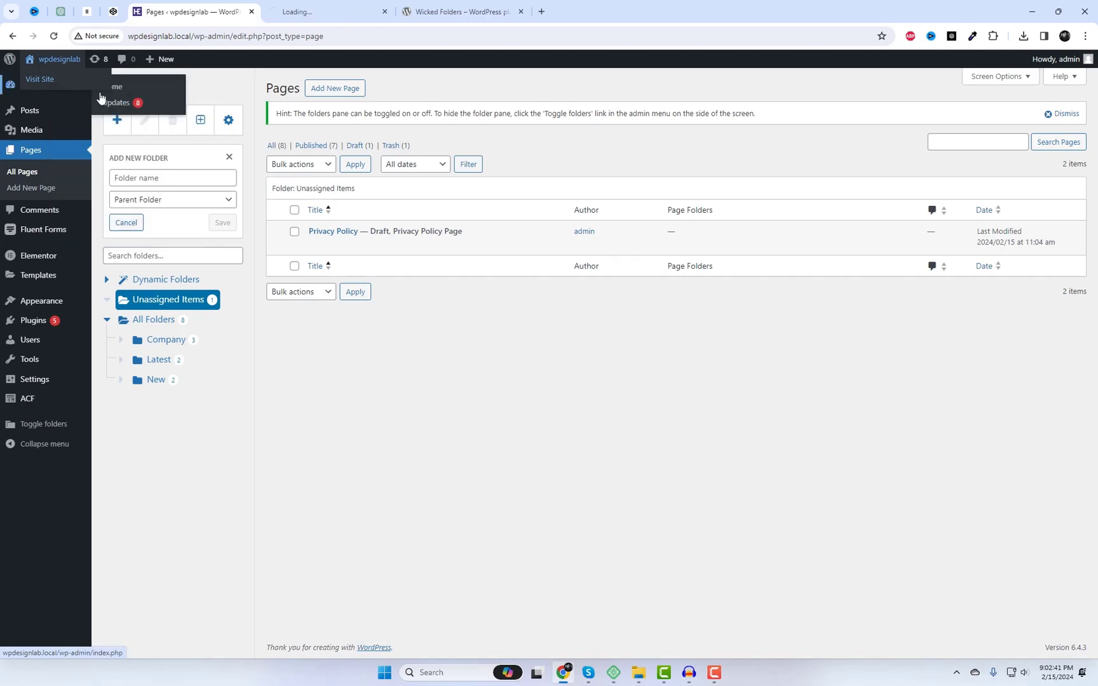
left_click(311, 6)
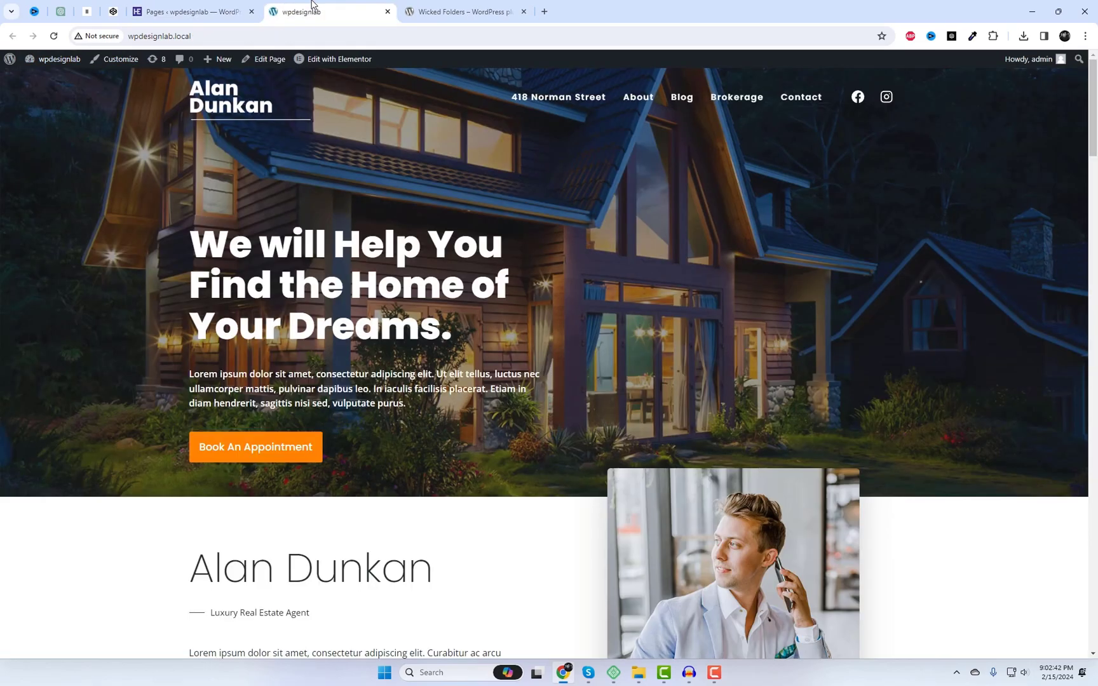
- Check the site's Blog page post grid, then return to the home page via the logo
left_click(676, 102)
scroll(705, 413, "down", 3)
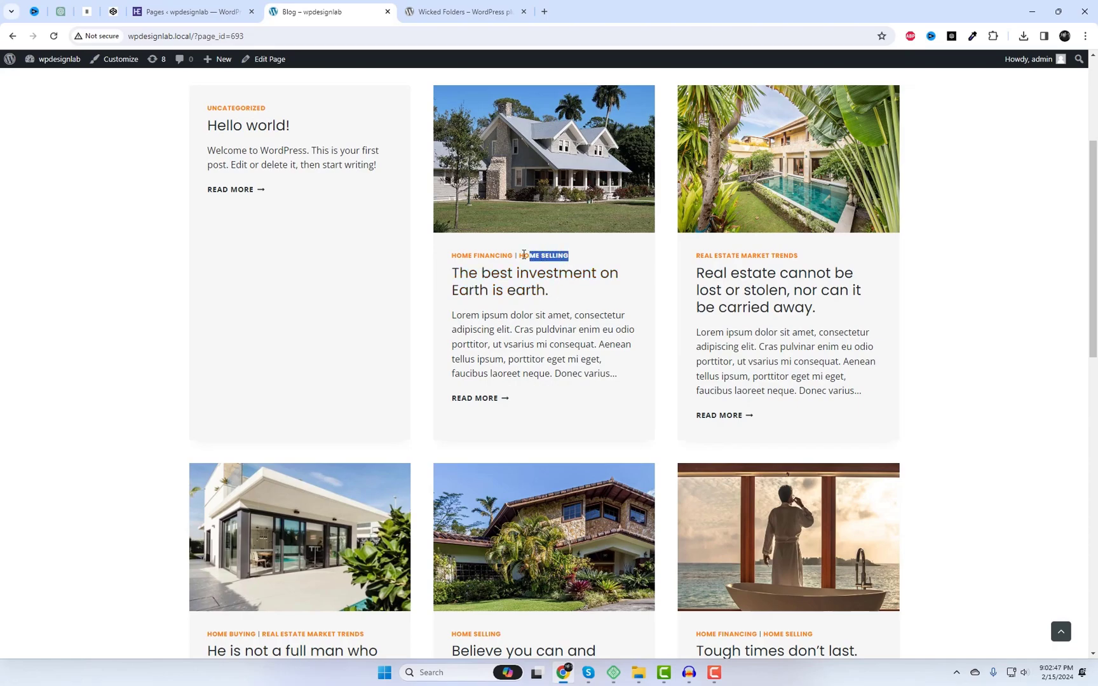
left_click_drag(523, 254, 521, 254)
left_click(1033, 319)
scroll(1010, 338, "up", 3)
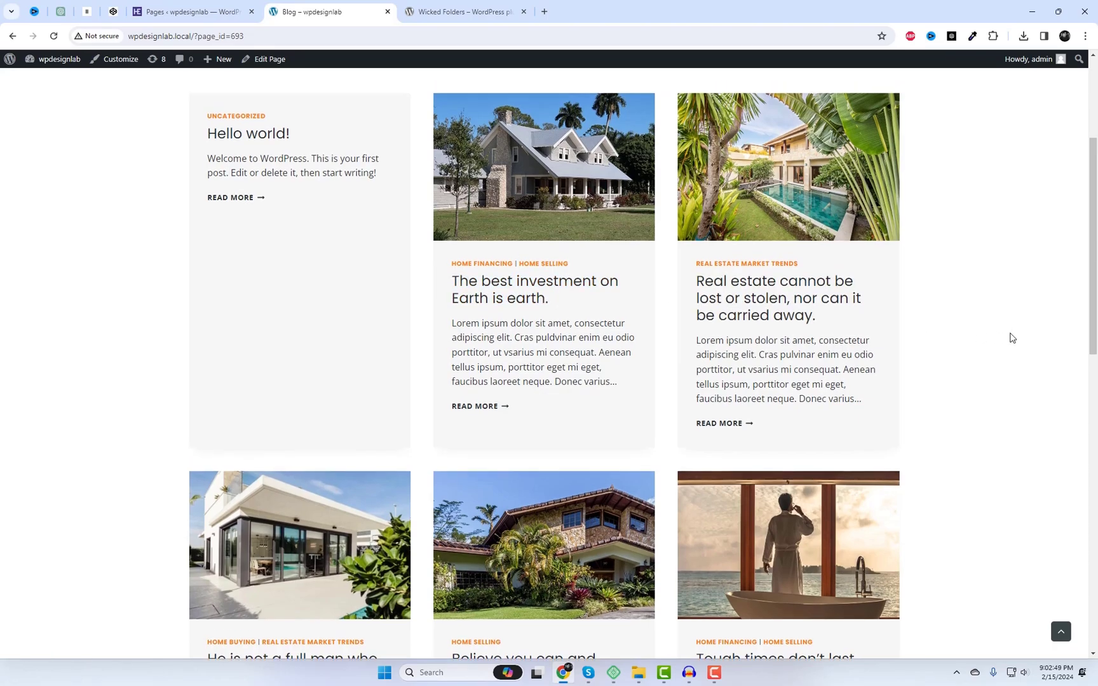
left_click(233, 96)
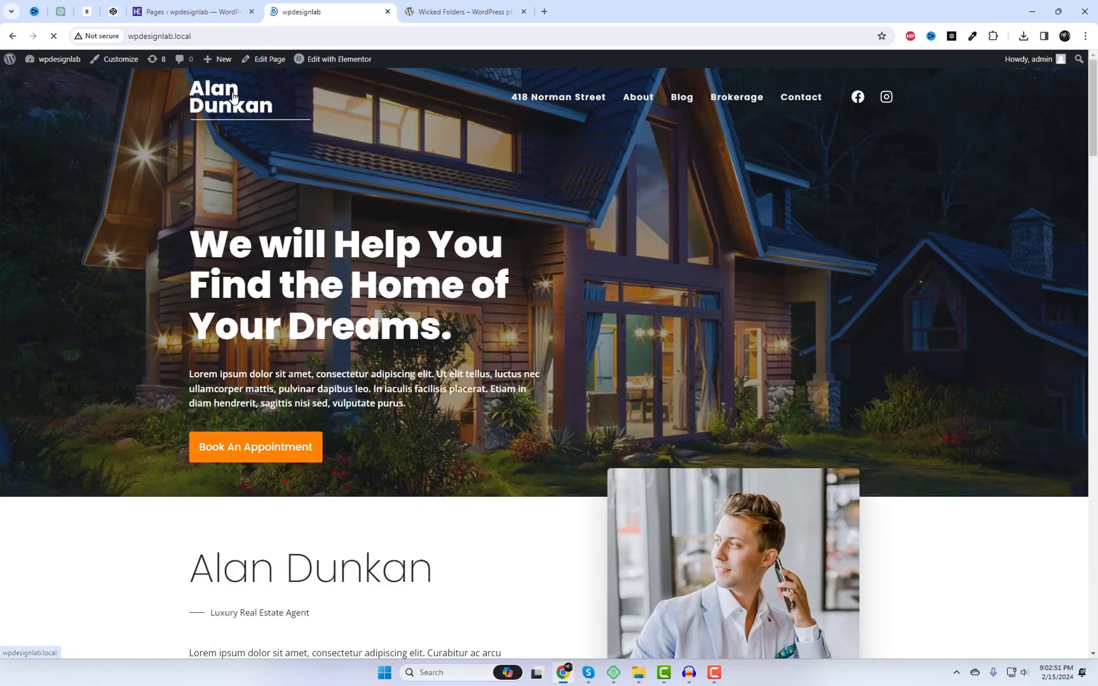